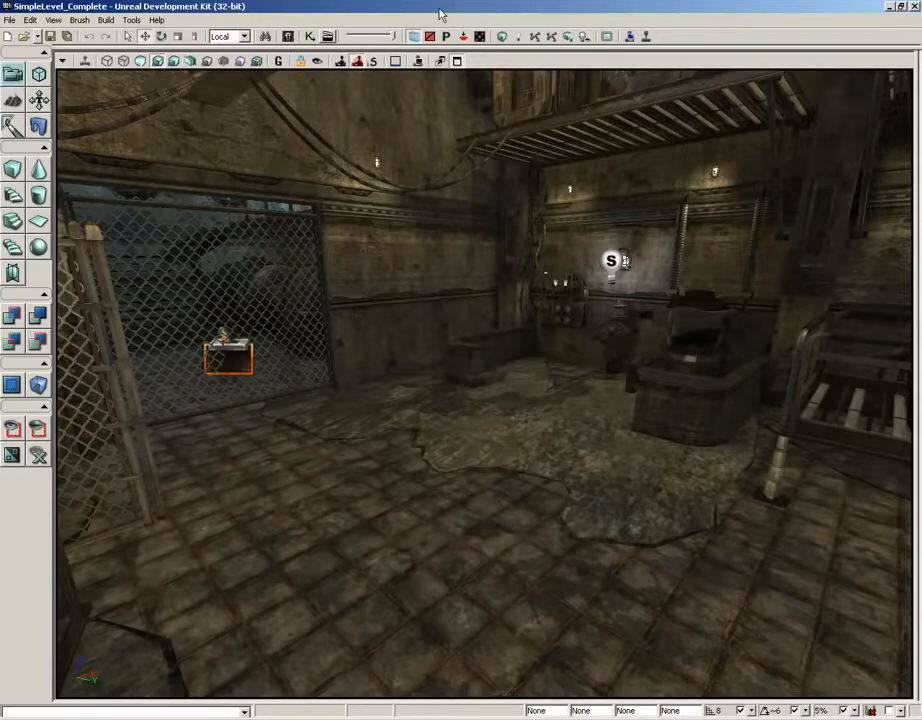
Step: Duplicate the SKM_Cube skeletal mesh from the physics_assets package within the same package, naming the copy SKM_Cube_softbody
left_click(289, 37)
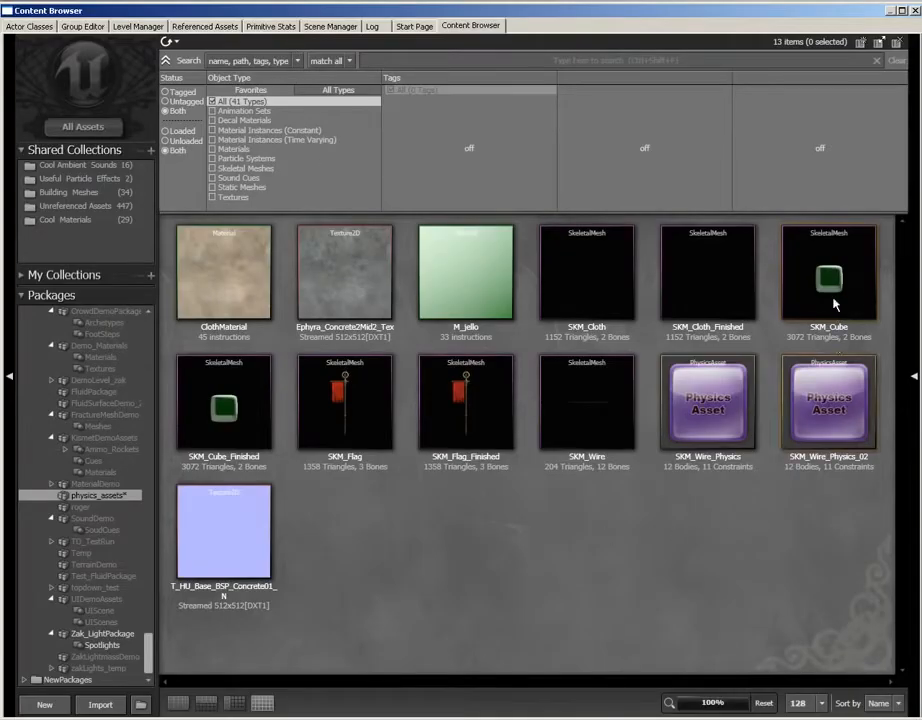
mouse_move(835, 297)
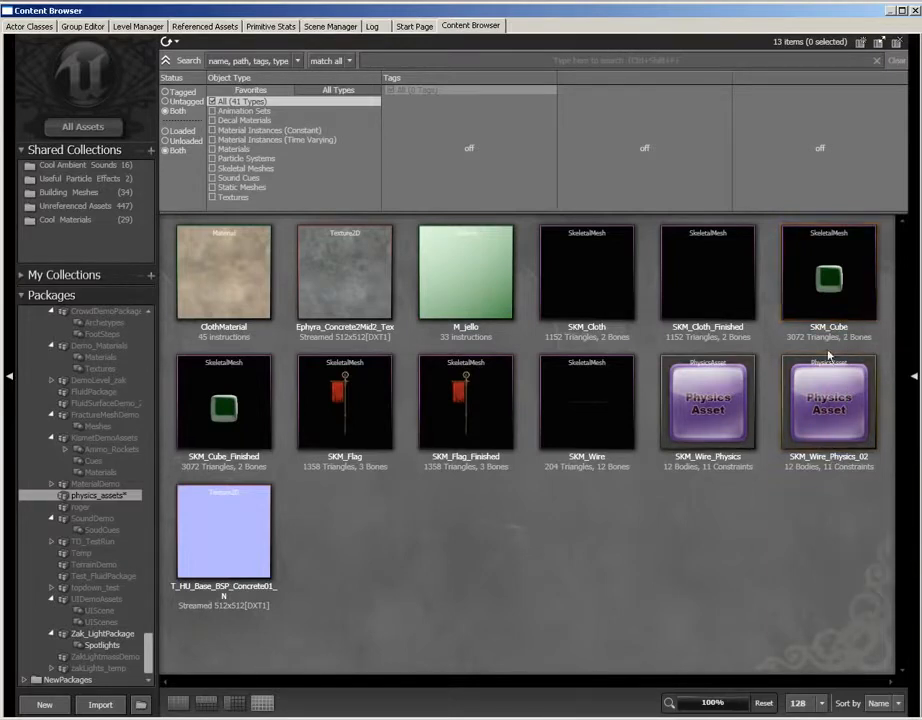
left_click(826, 300)
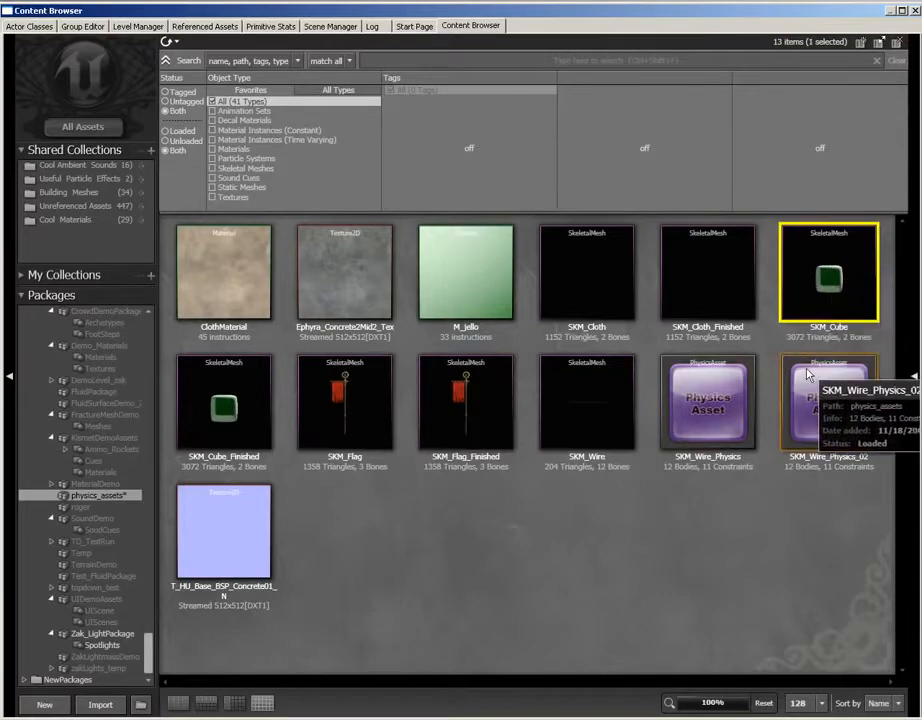
right_click(800, 277)
left_click(689, 360)
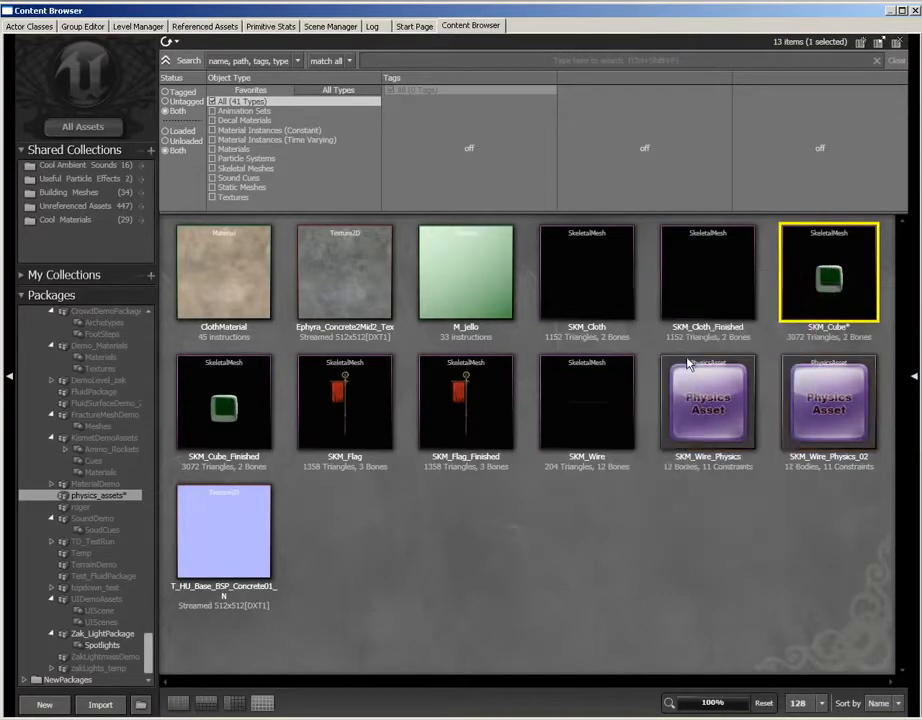
type("_Cube_")
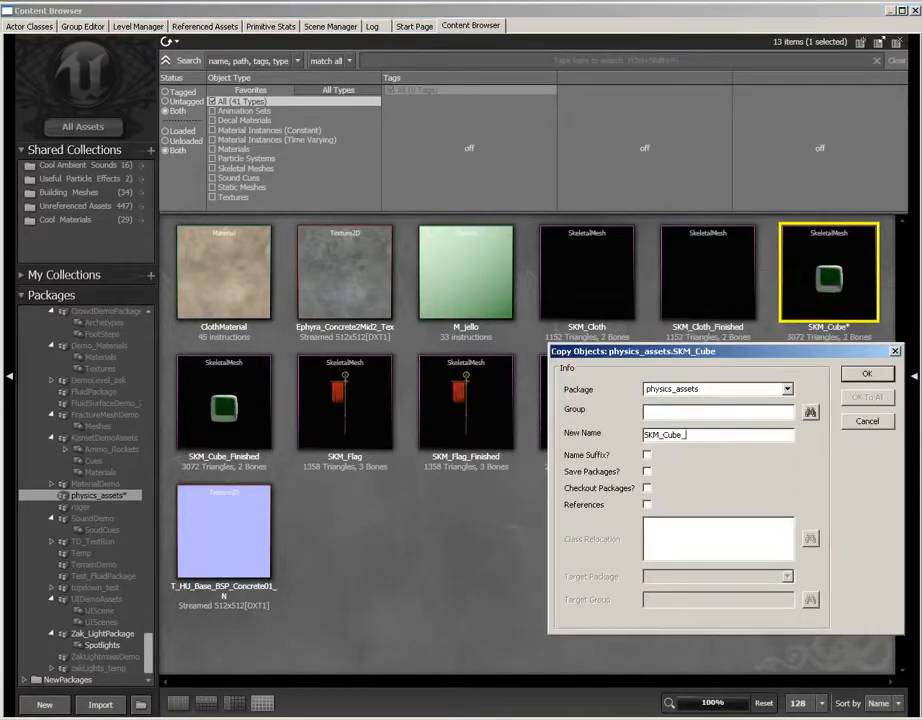
type("softbody")
key("Return")
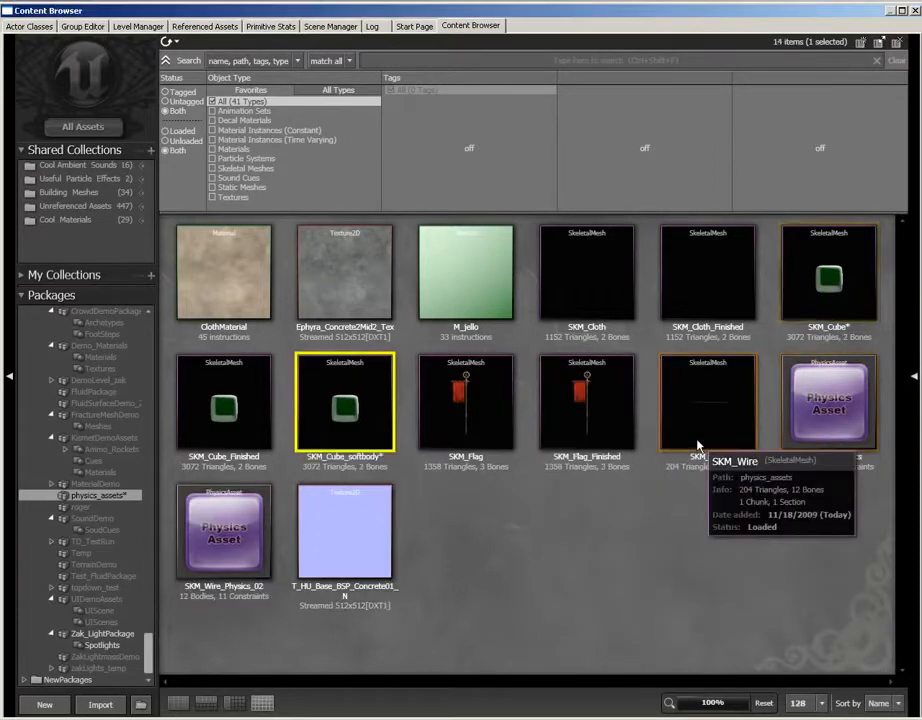
Step: Open the SKM_Cube_softbody mesh in the AnimSet Editor and display its bones to inspect the skeleton inside the cube
double_click(346, 410)
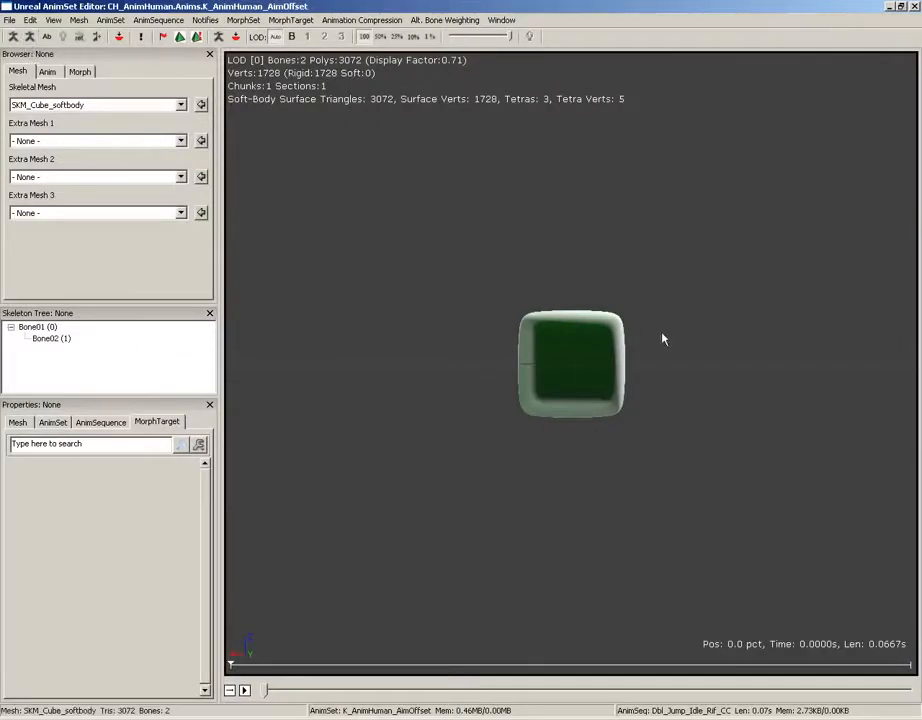
left_click_drag(663, 335, 712, 249)
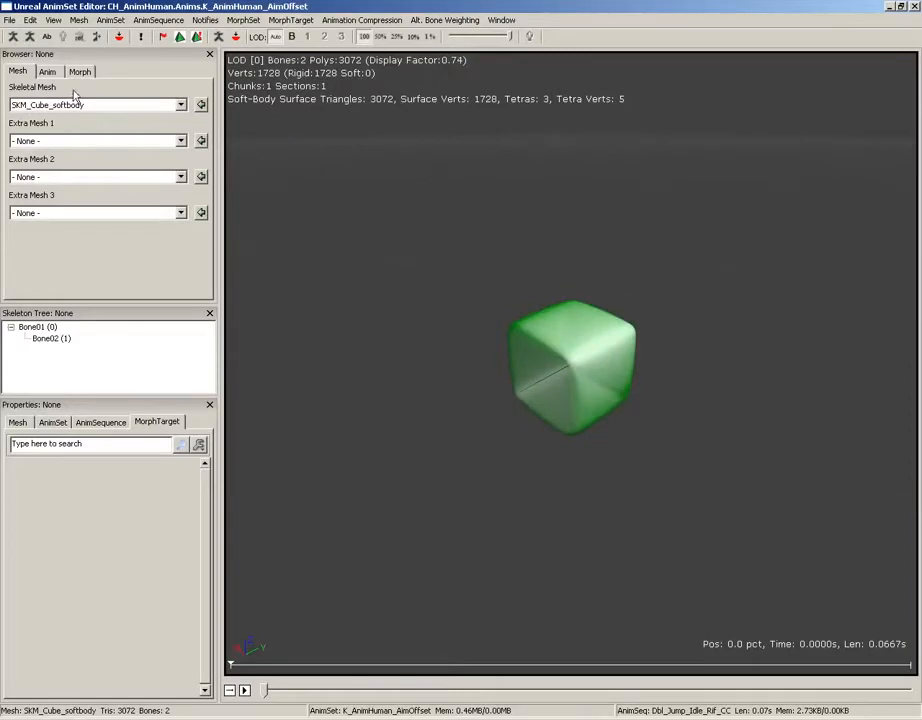
left_click(13, 37)
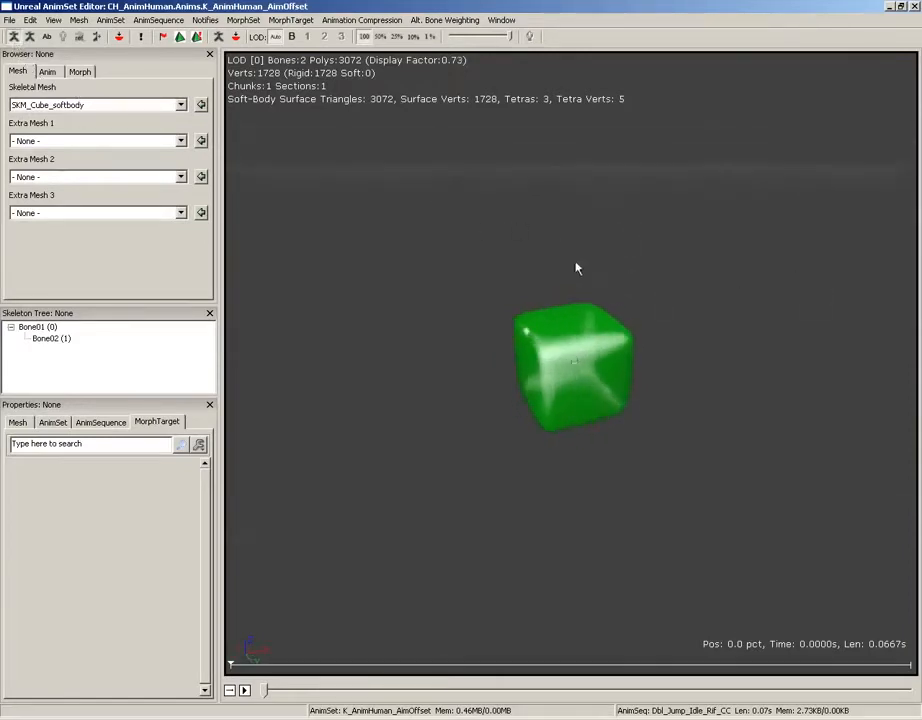
right_click_drag(790, 343, 763, 193)
left_click_drag(763, 193, 752, 291)
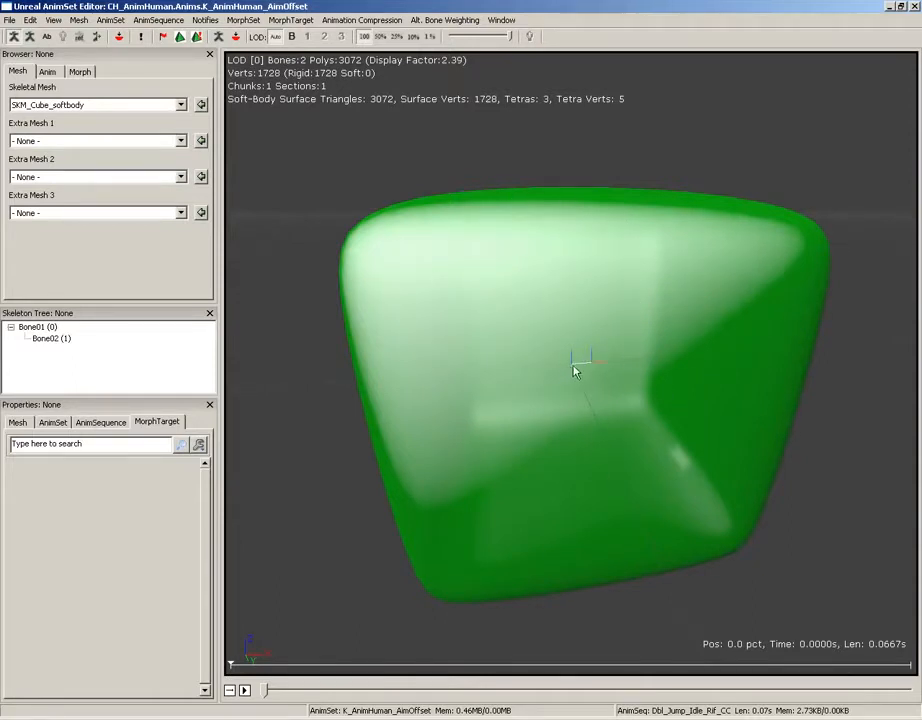
right_click_drag(717, 170, 715, 238)
left_click_drag(715, 238, 745, 187)
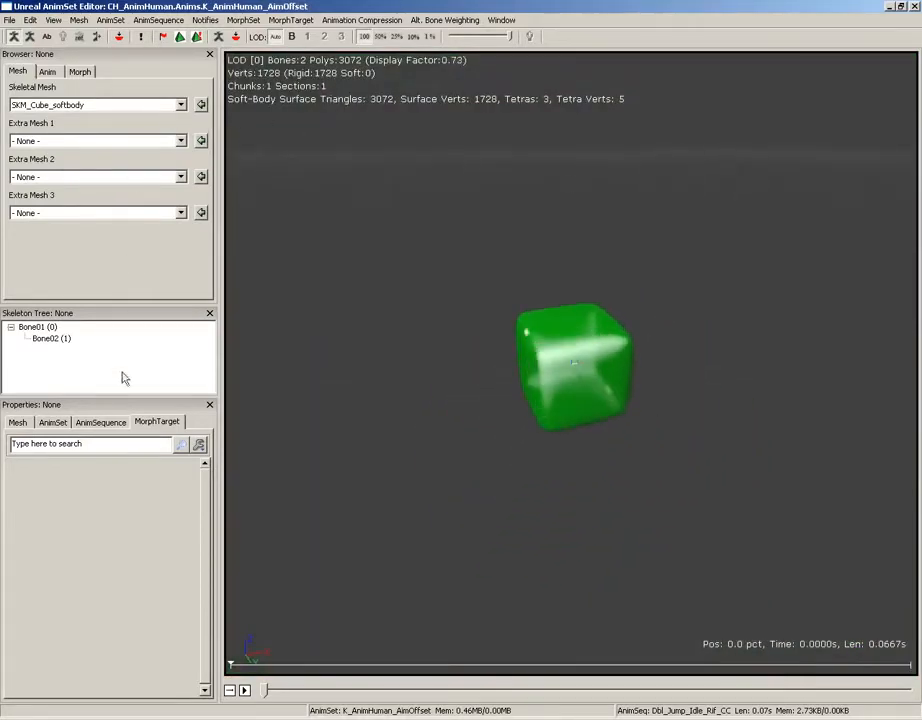
Step: Enable Force CPU Skinning in the cube's skeletal mesh properties, keeping Use Simple Box Collision enabled
left_click(18, 421)
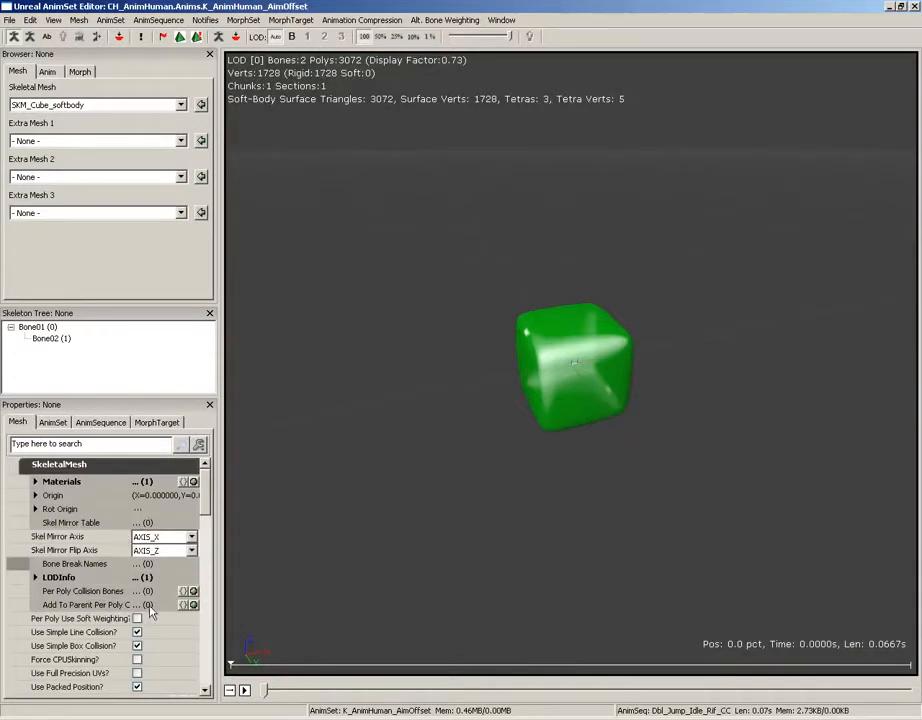
left_click(137, 646)
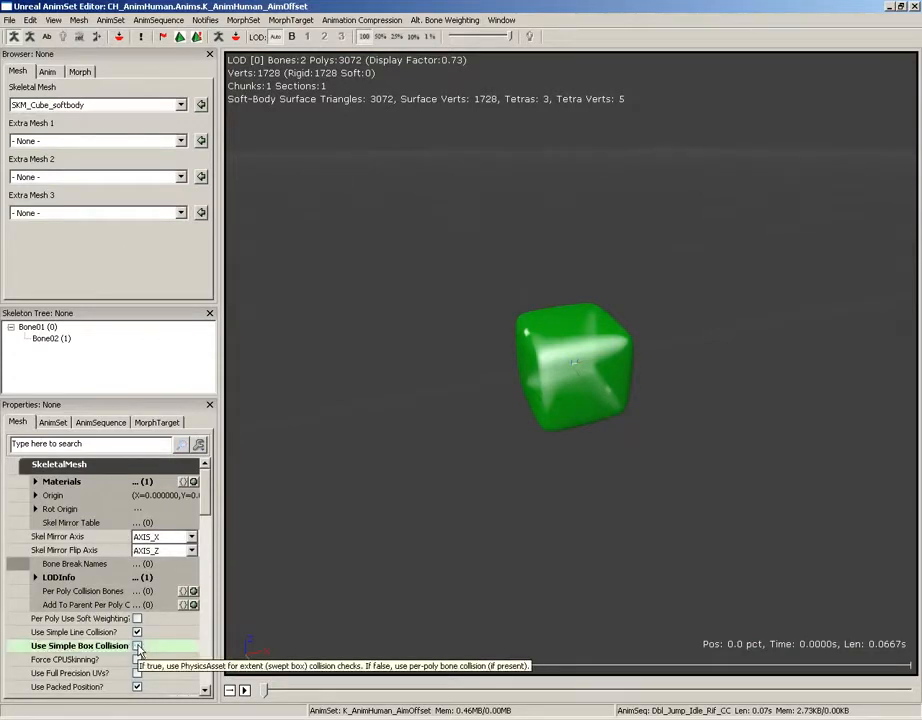
left_click(137, 646)
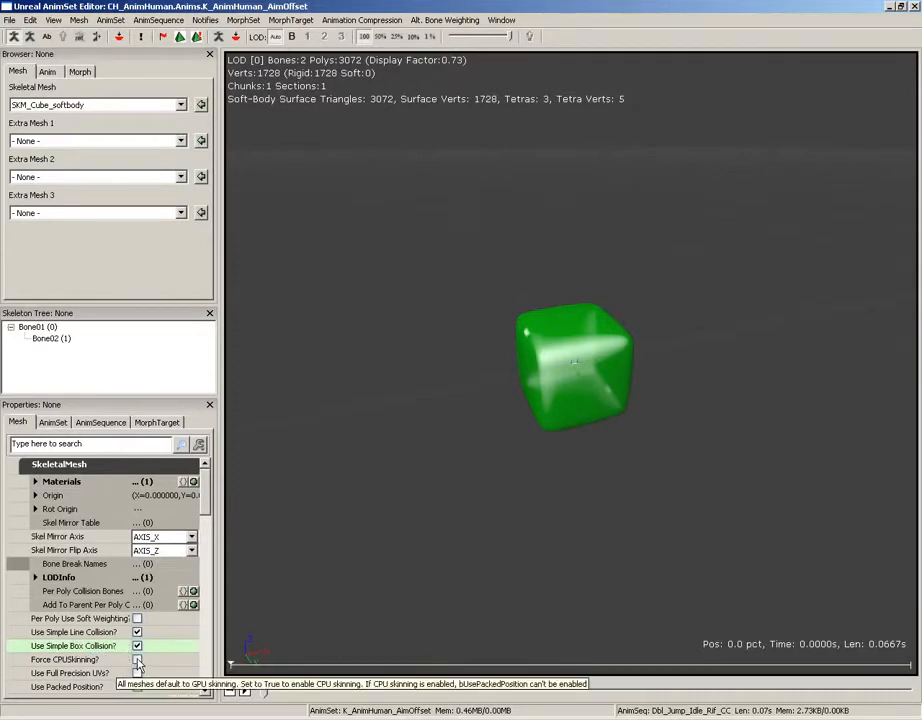
left_click(137, 660)
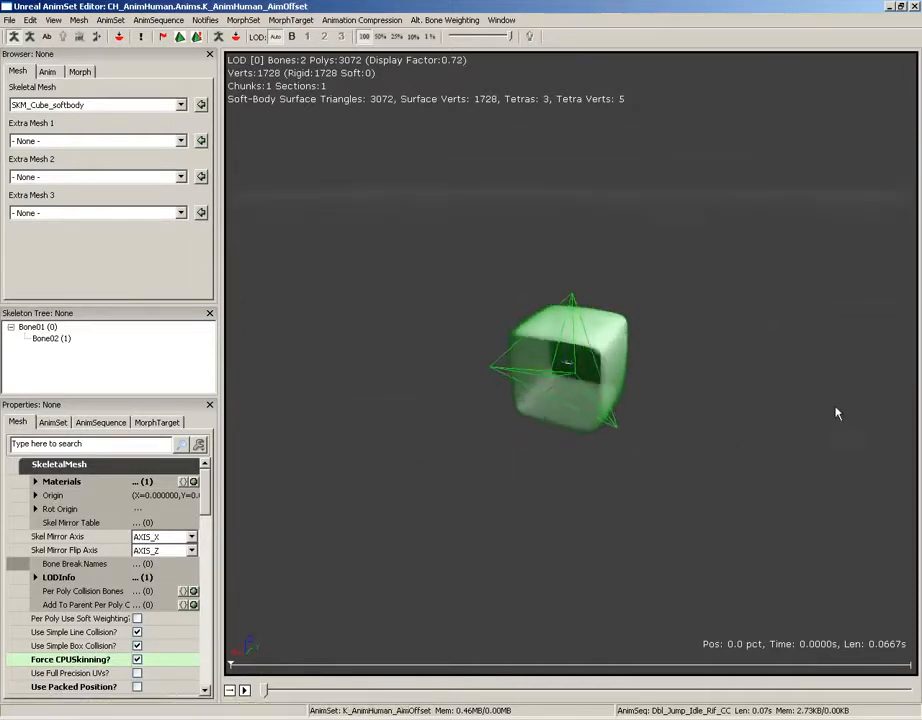
left_click_drag(837, 412, 889, 387)
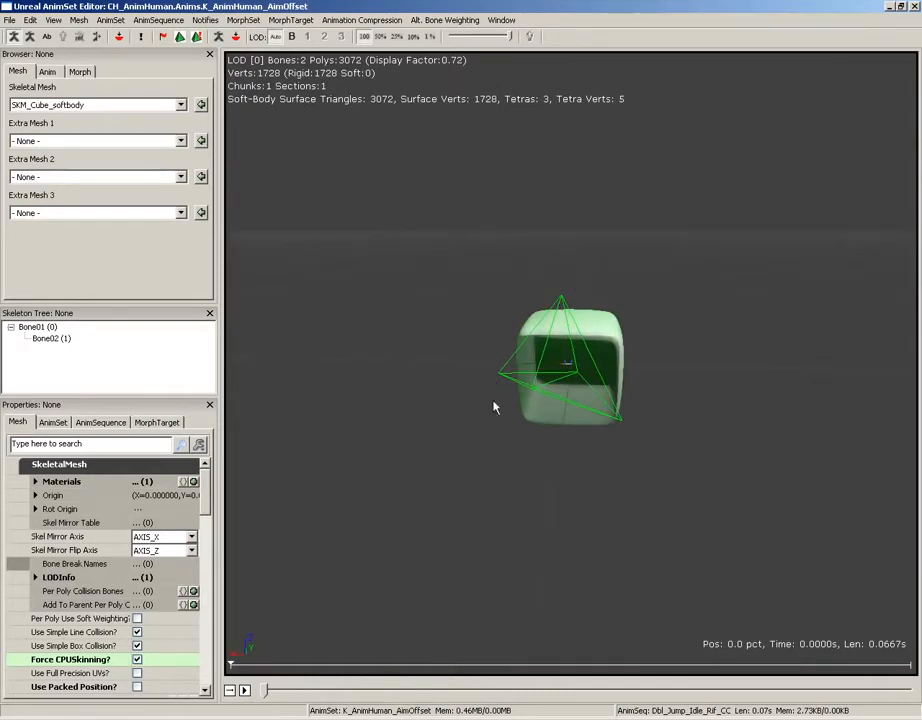
left_click_drag(494, 405, 482, 387)
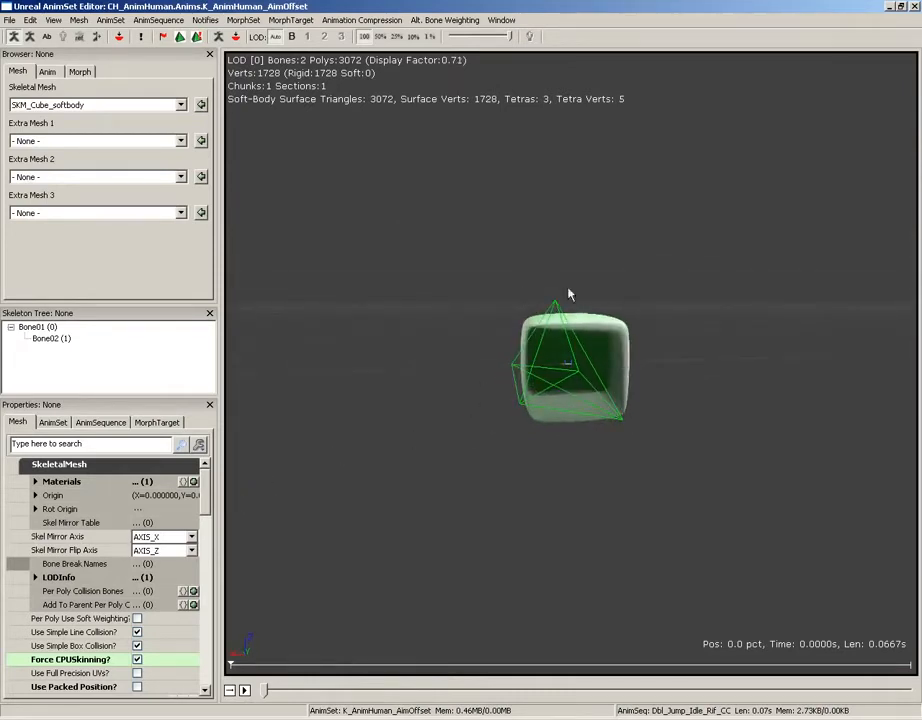
Step: Add one entry to the mesh's Soft Body Bones array and set it to Bone01
left_click_drag(204, 495, 201, 640)
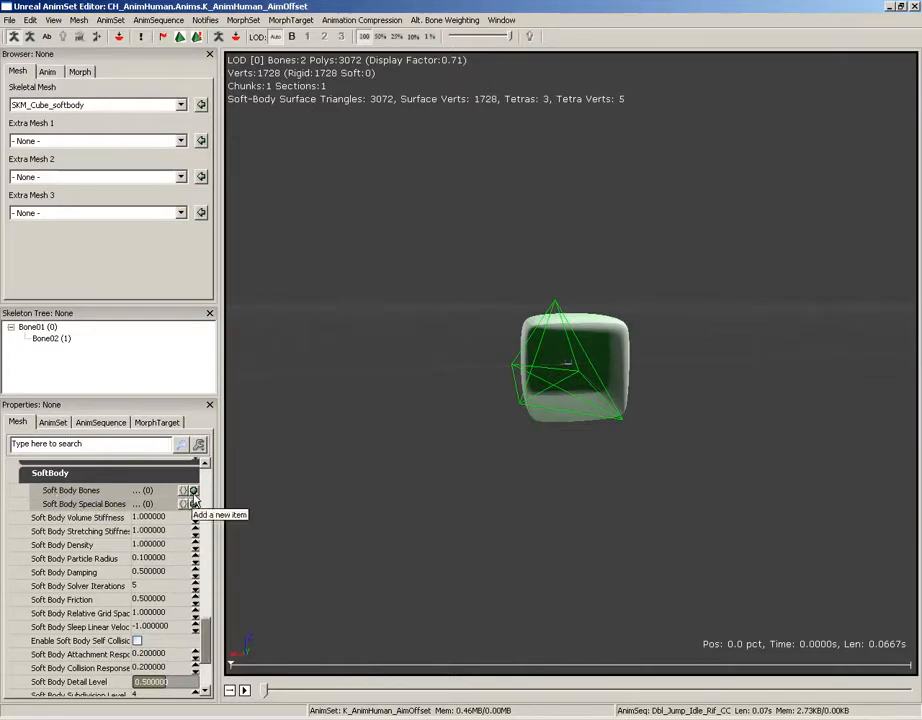
left_click(194, 491)
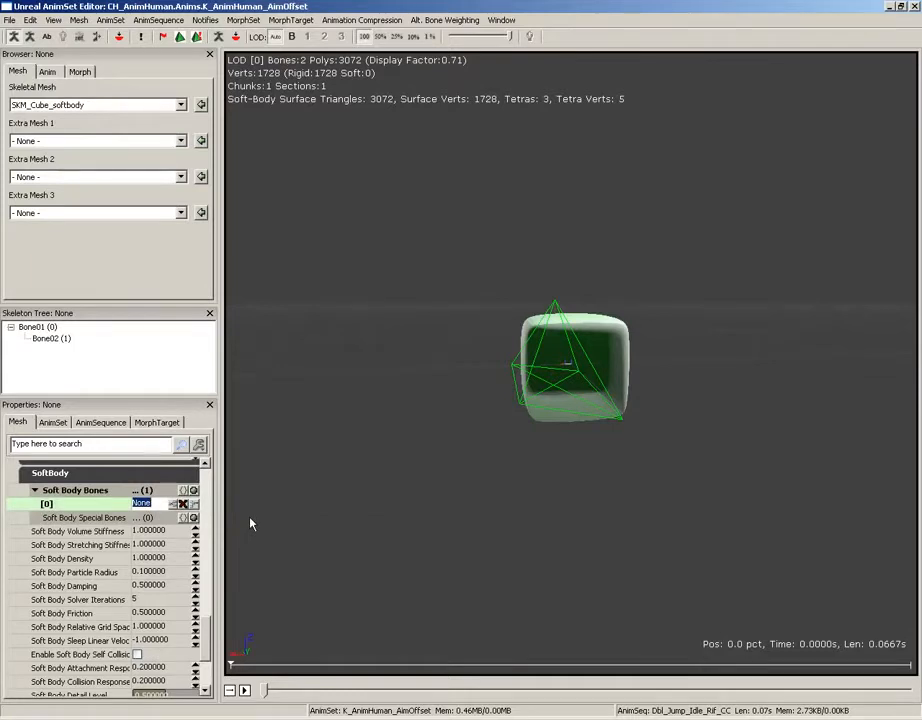
type("Bone01")
key("Return")
left_click_drag(418, 428, 372, 482)
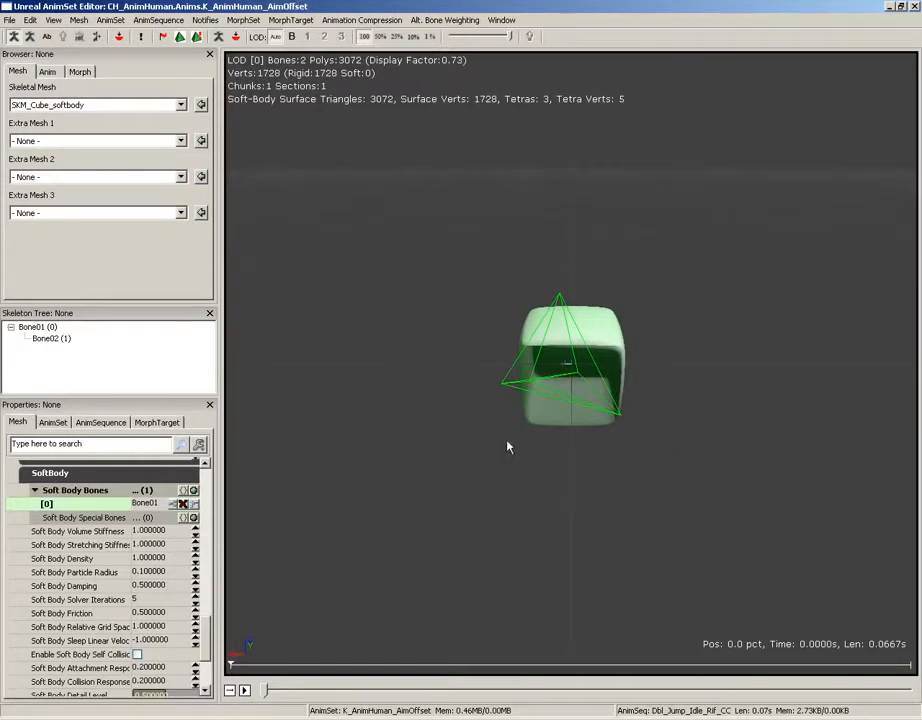
left_click_drag(508, 447, 514, 437)
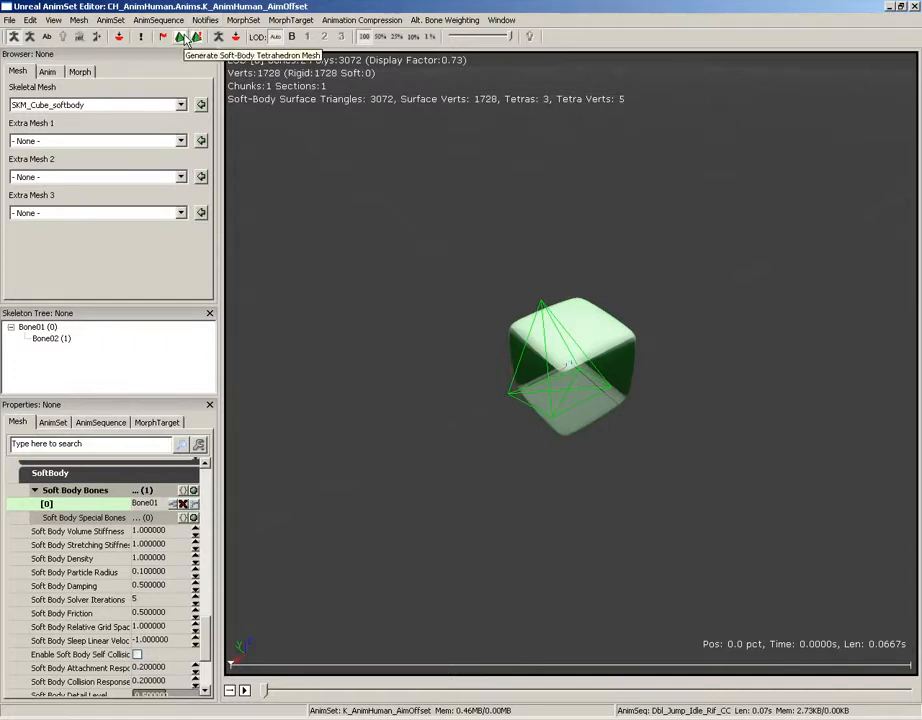
Step: Set the cube's Soft Body Detail Level to 1
left_click_drag(501, 387, 461, 370)
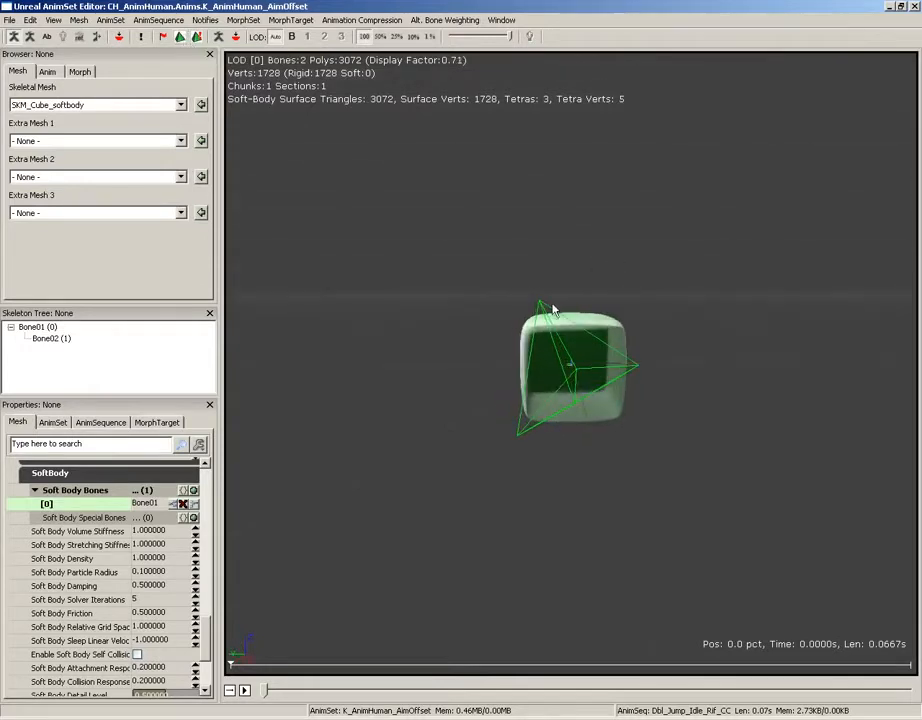
left_click_drag(553, 311, 314, 347)
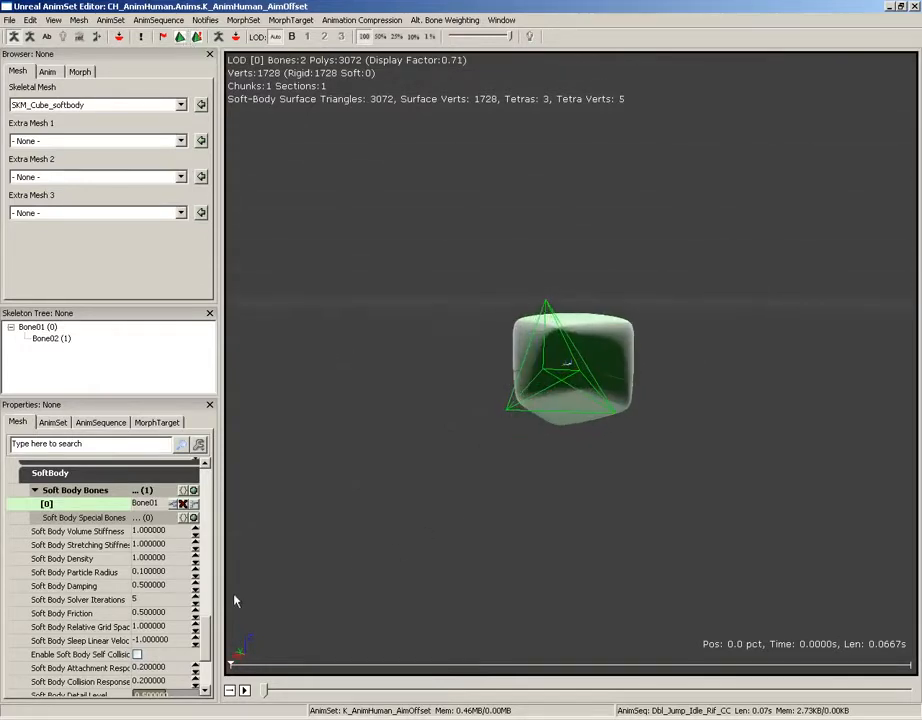
scroll(208, 625, "down", 1)
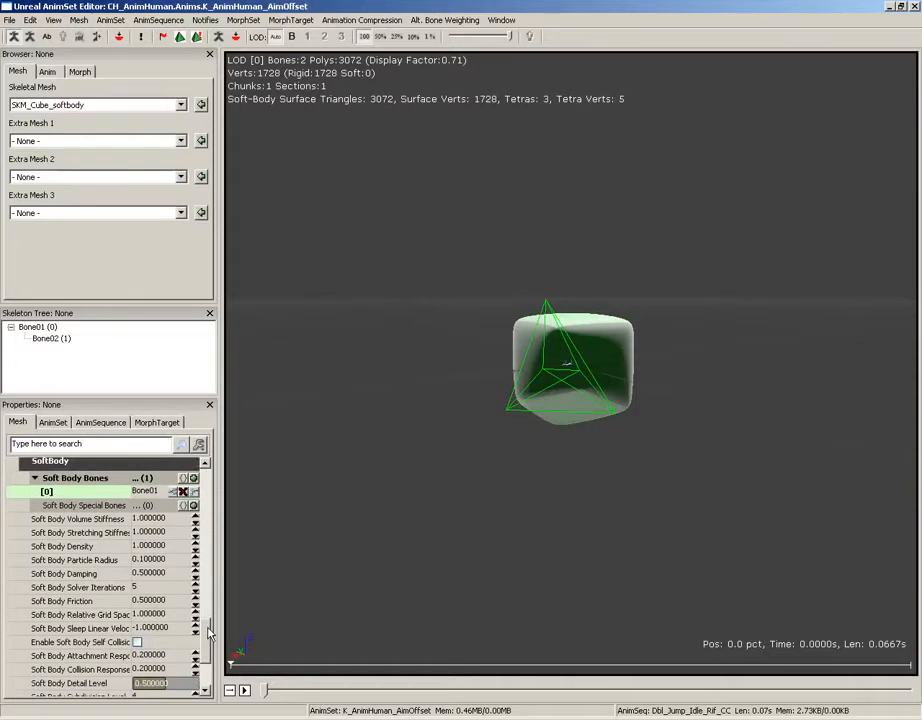
scroll(208, 625, "down", 4)
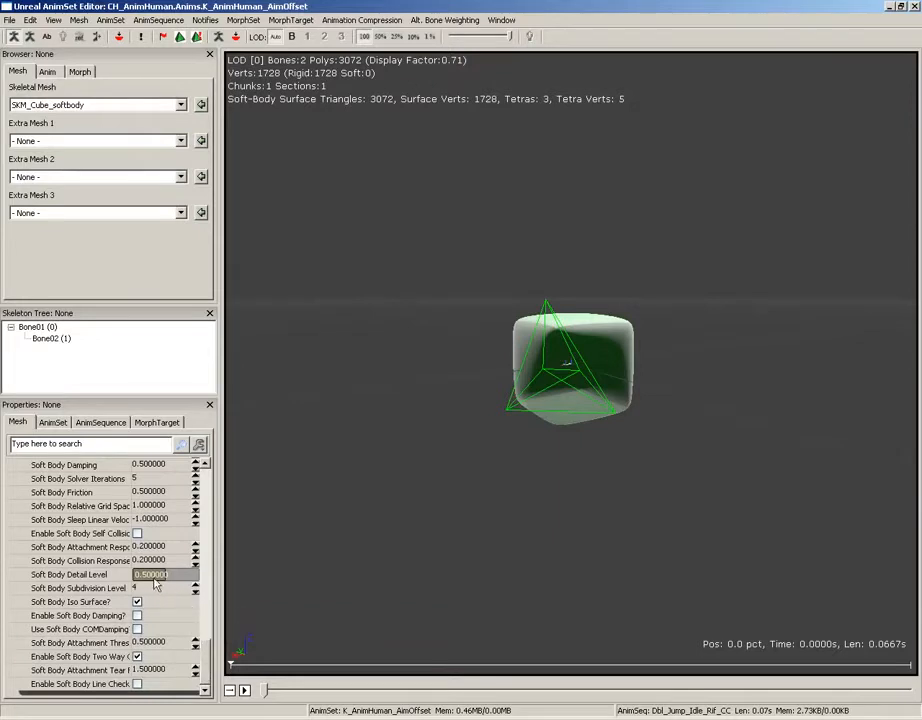
left_click(152, 576)
type("1")
key("Return")
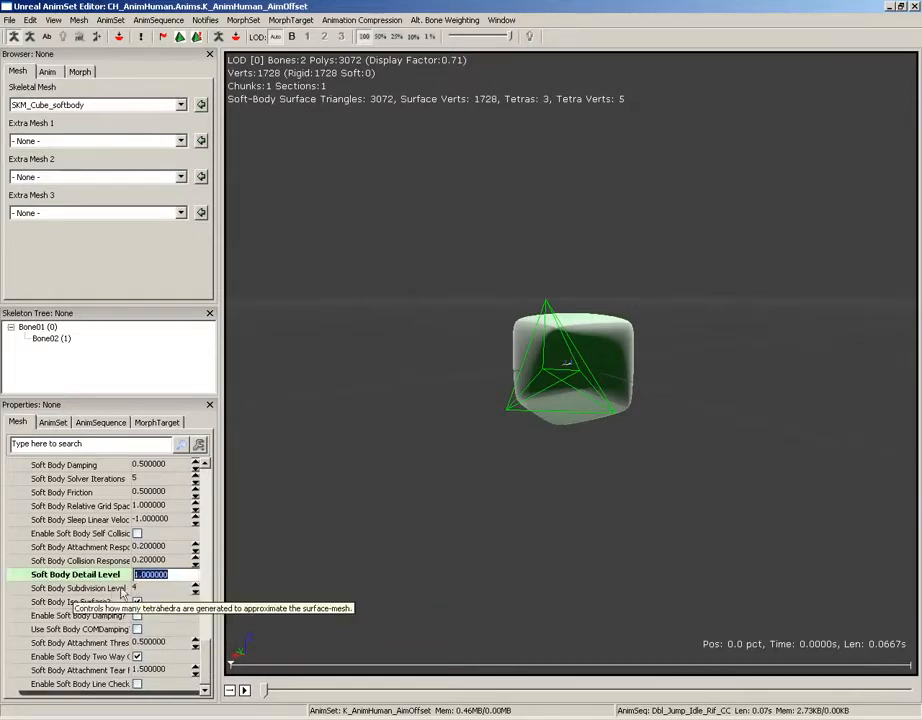
Step: Set the Soft Body Subdivision Level to 9 and generate the soft-body tetrahedron mesh for the cube
left_click(122, 590)
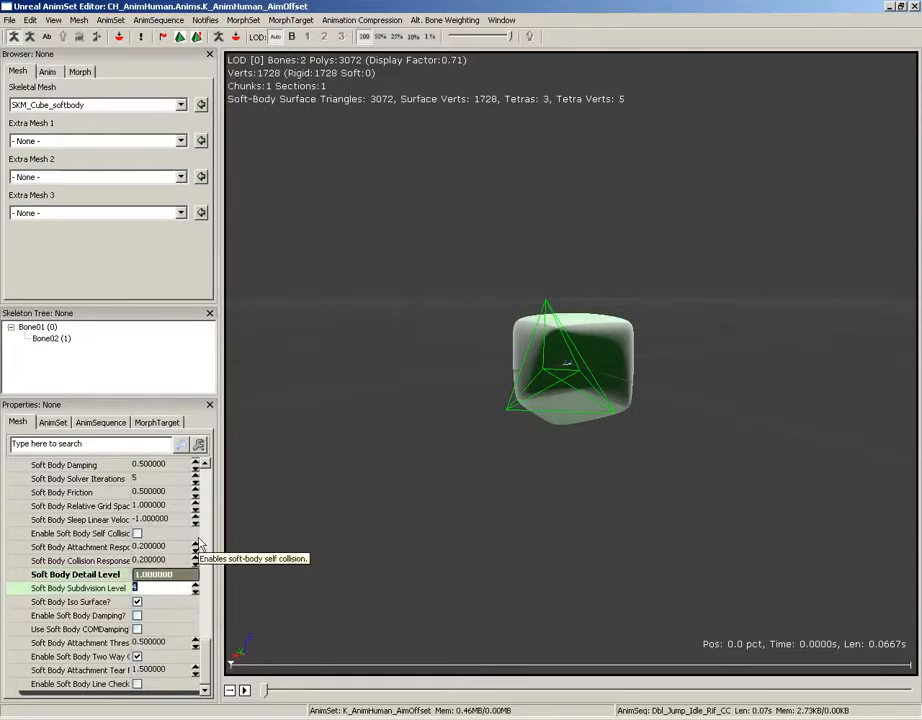
type("2")
key("Return")
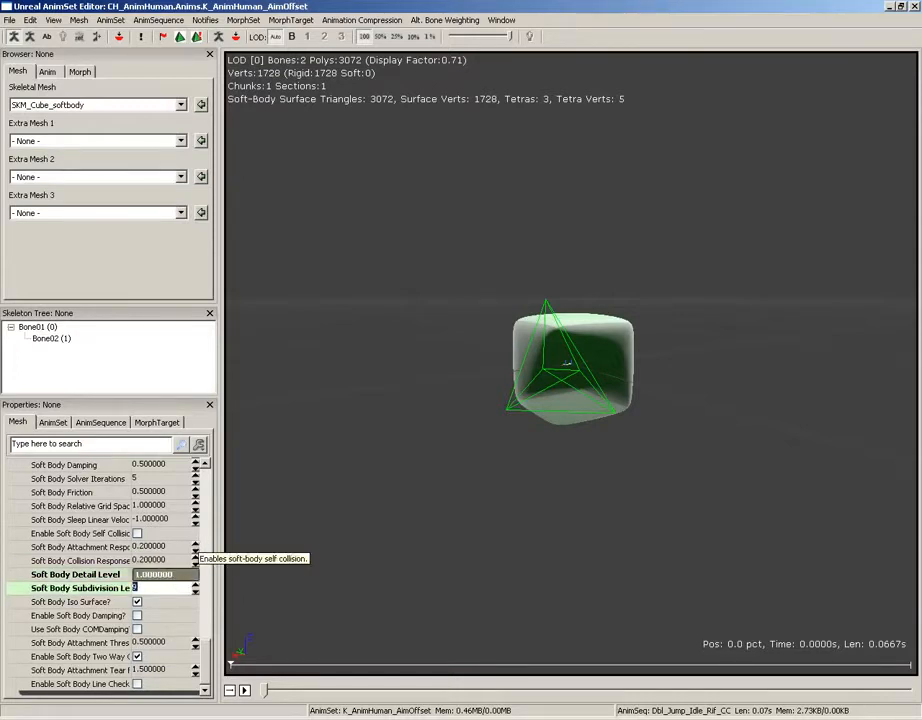
left_click(182, 37)
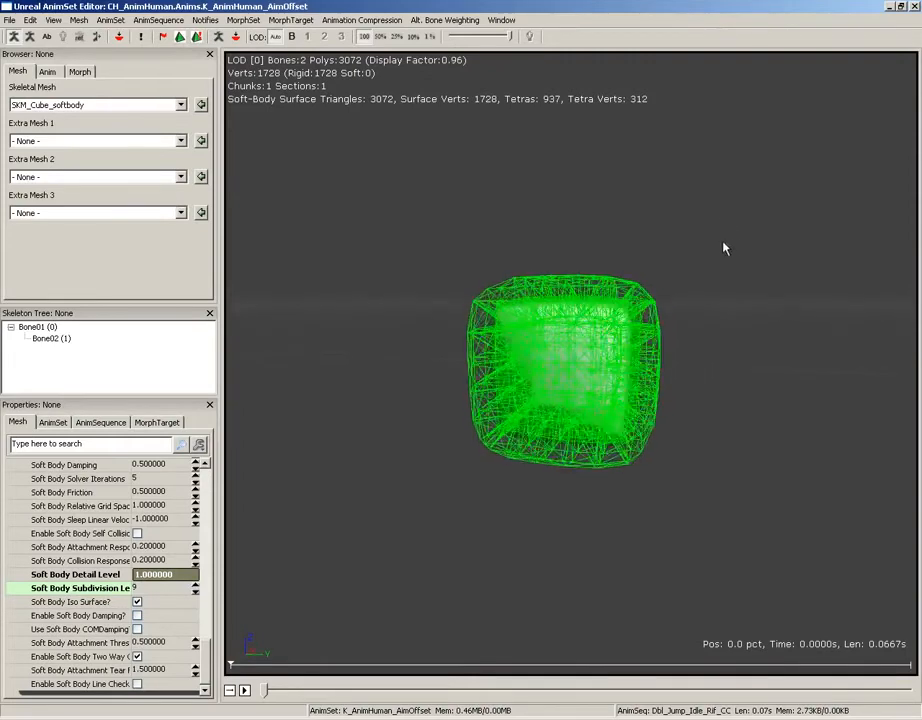
left_click_drag(565, 243, 420, 241)
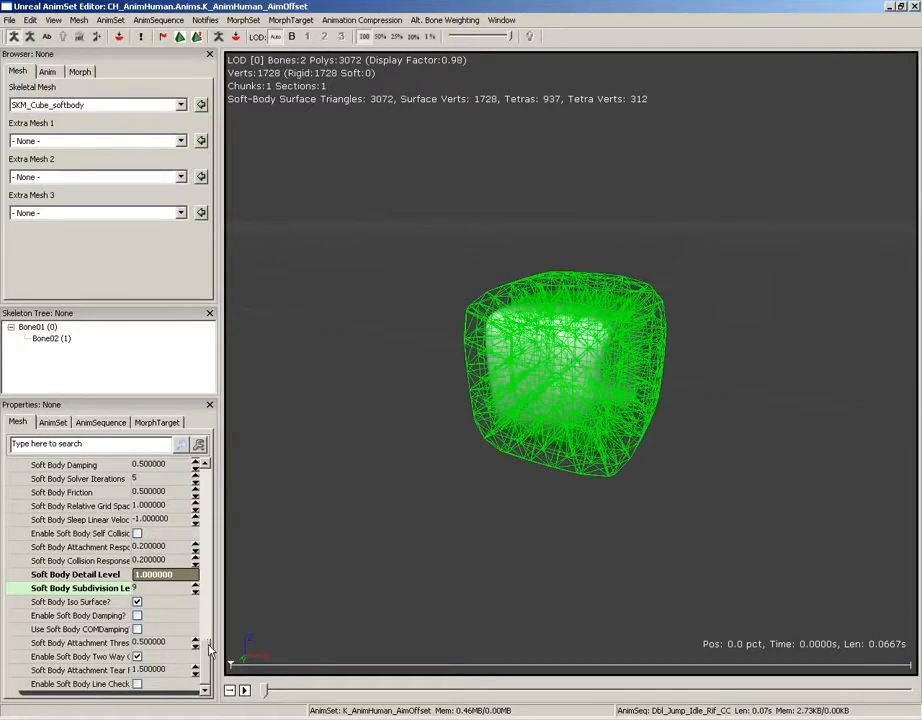
Step: Set the cube's Soft Body Stretching Stiffness to 0.25
scroll(210, 650, "up", 1)
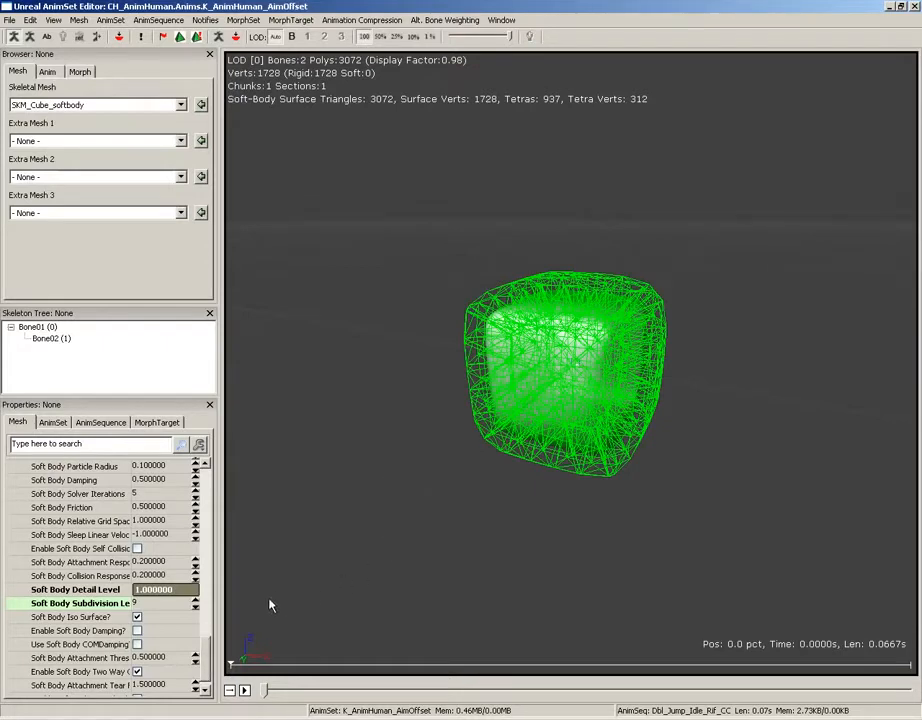
scroll(205, 655, "up", 3)
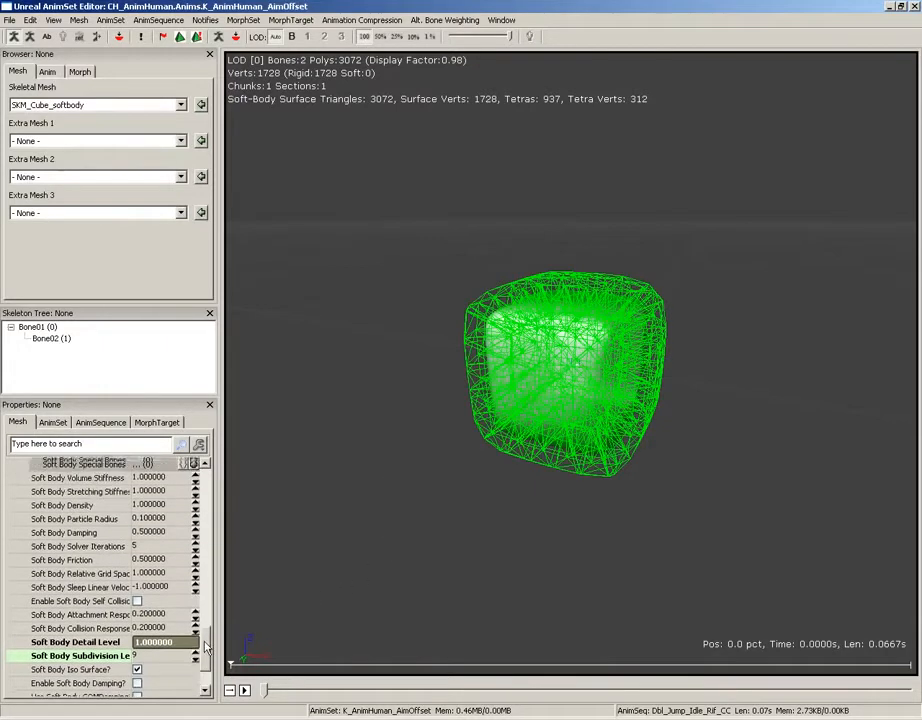
left_click(156, 543)
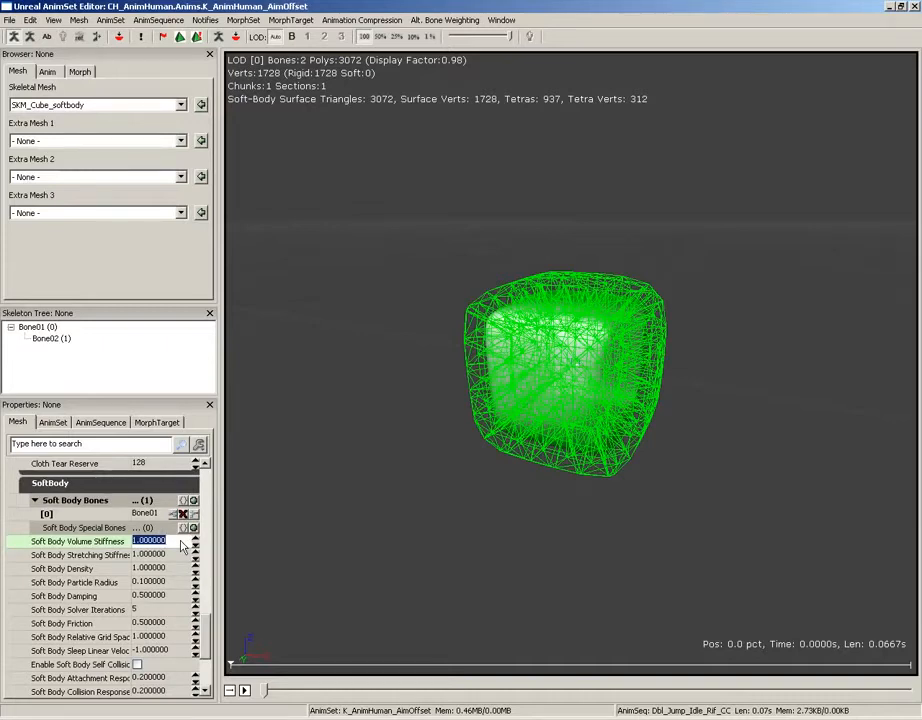
key("Tab")
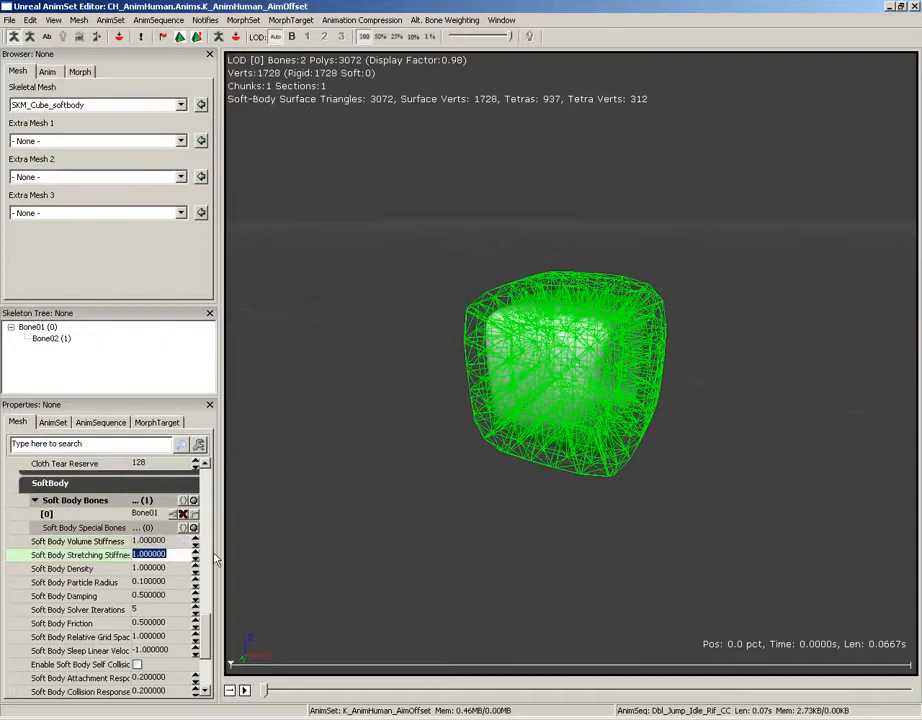
type("0.25")
key("Return")
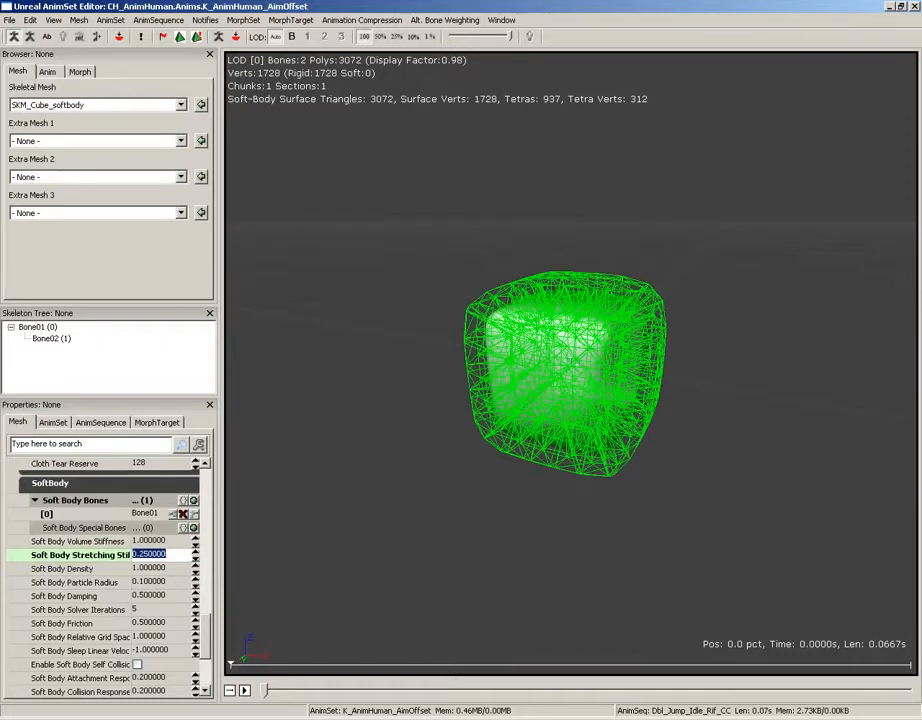
Step: Try a Soft Body Particle Radius of 1 on the cube and inspect the soft-body mesh from other angles
left_click(148, 581)
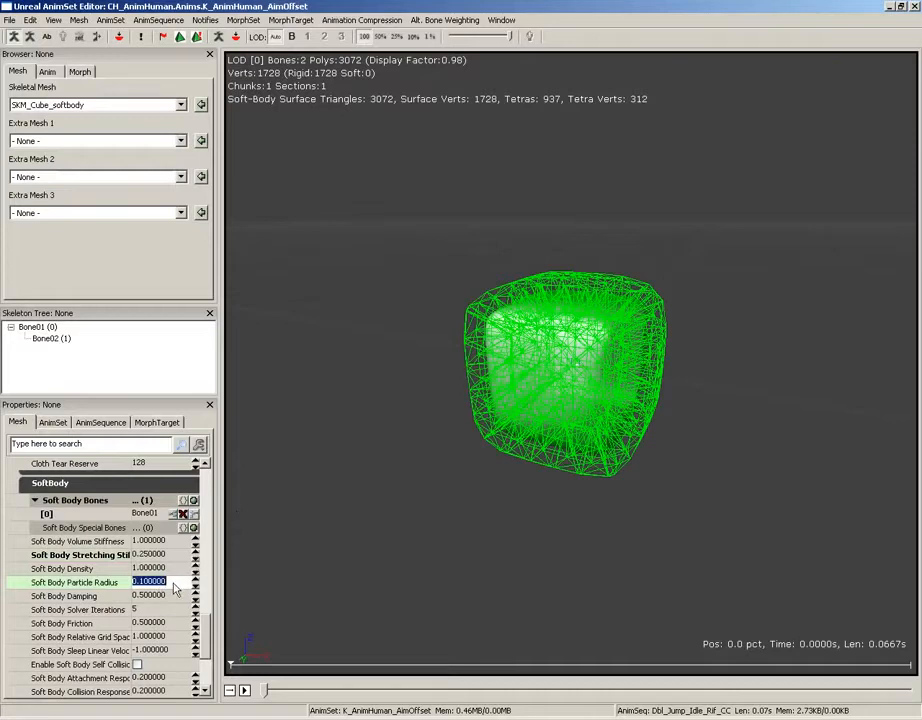
left_click(170, 584)
double_click(170, 584)
type("1")
key("Return")
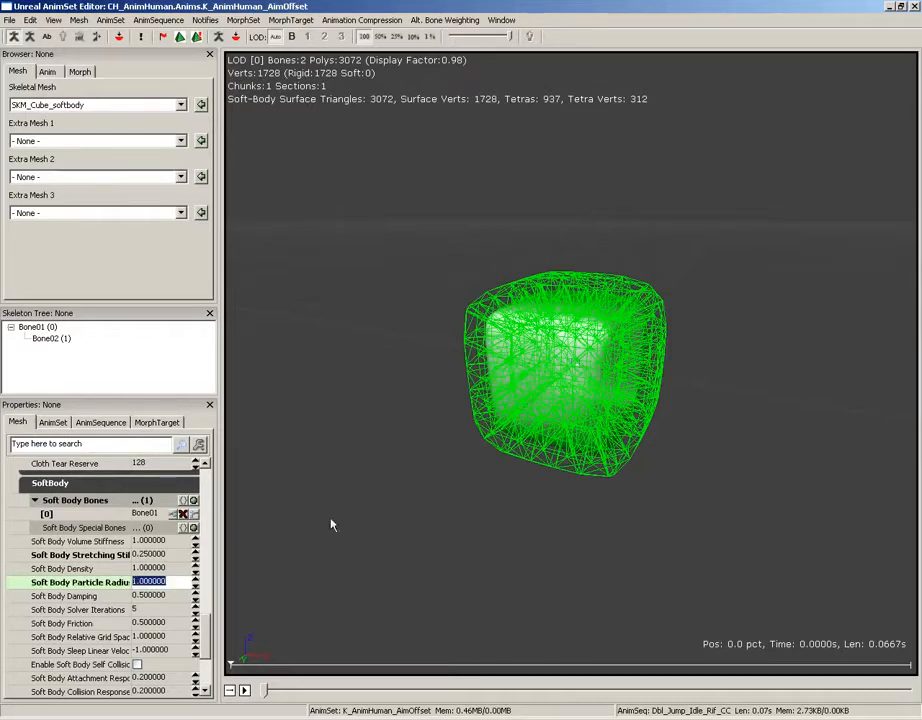
left_click_drag(613, 463, 636, 455)
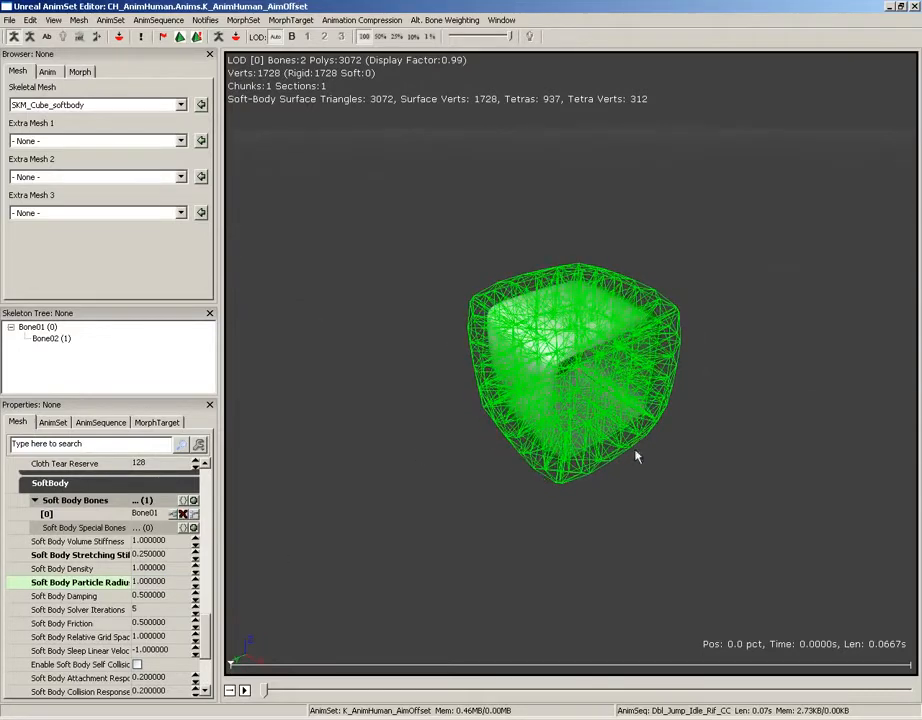
left_click_drag(577, 260, 628, 220)
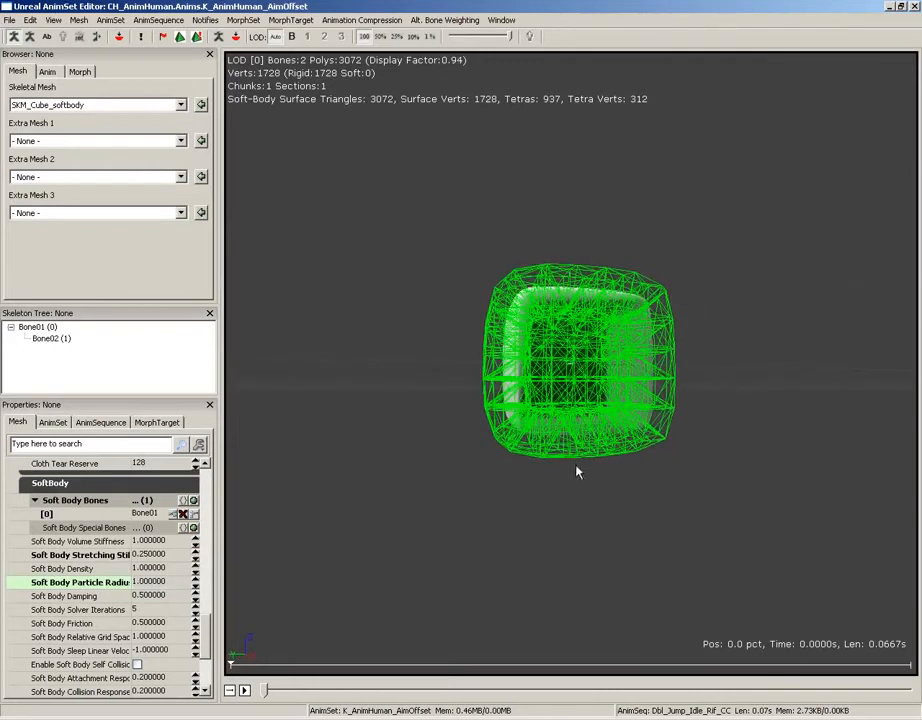
Step: Set the Soft Body Particle Radius to 0.1, preview the cube's soft-body simulation, and leave the mesh editor
left_click(165, 581)
type("0.1")
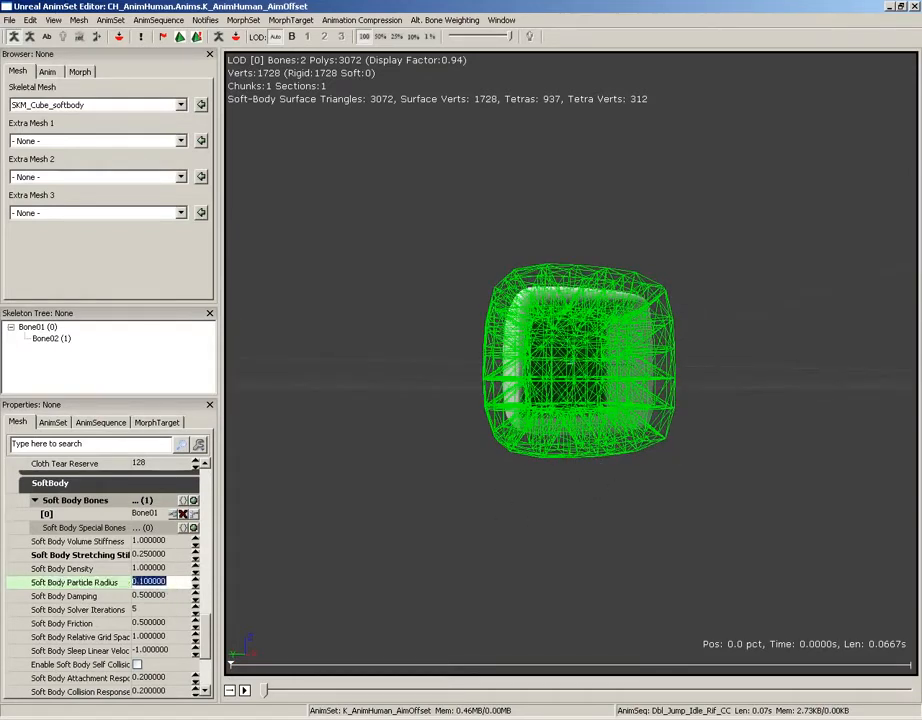
key("Return")
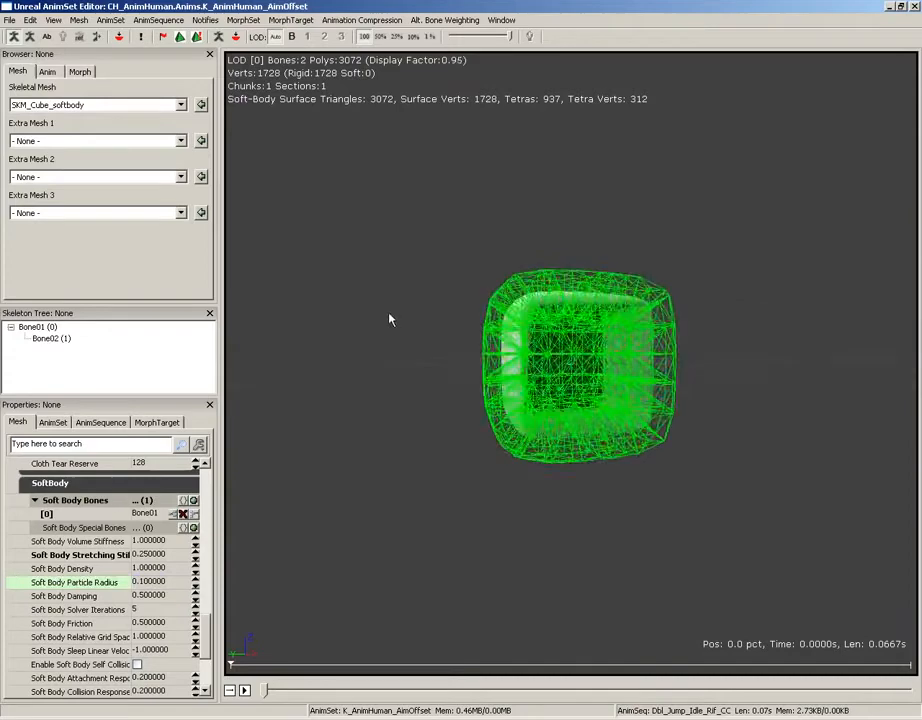
left_click(197, 37)
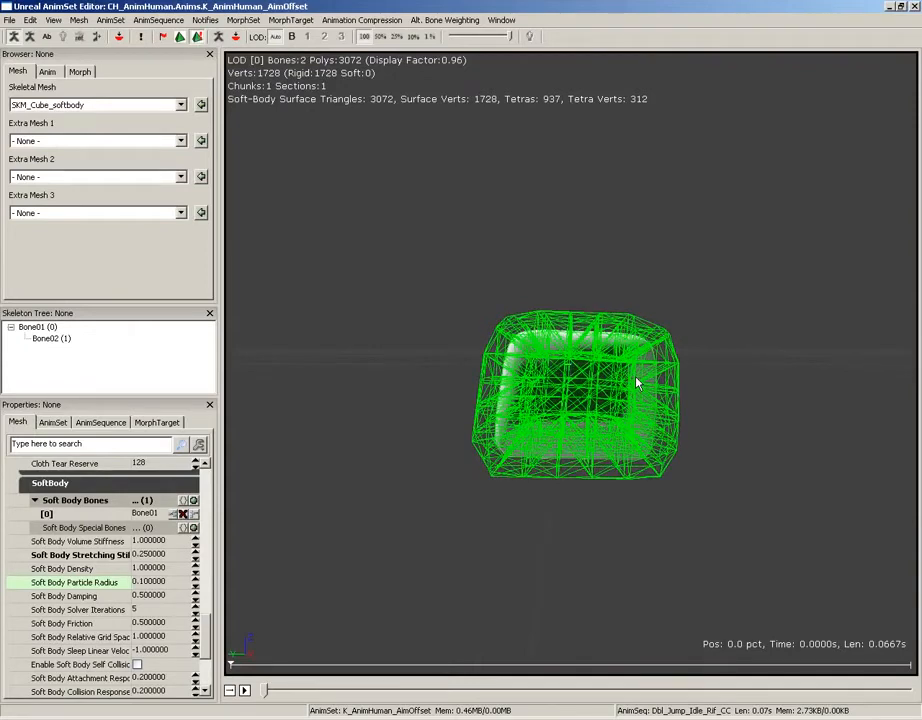
left_click(914, 6)
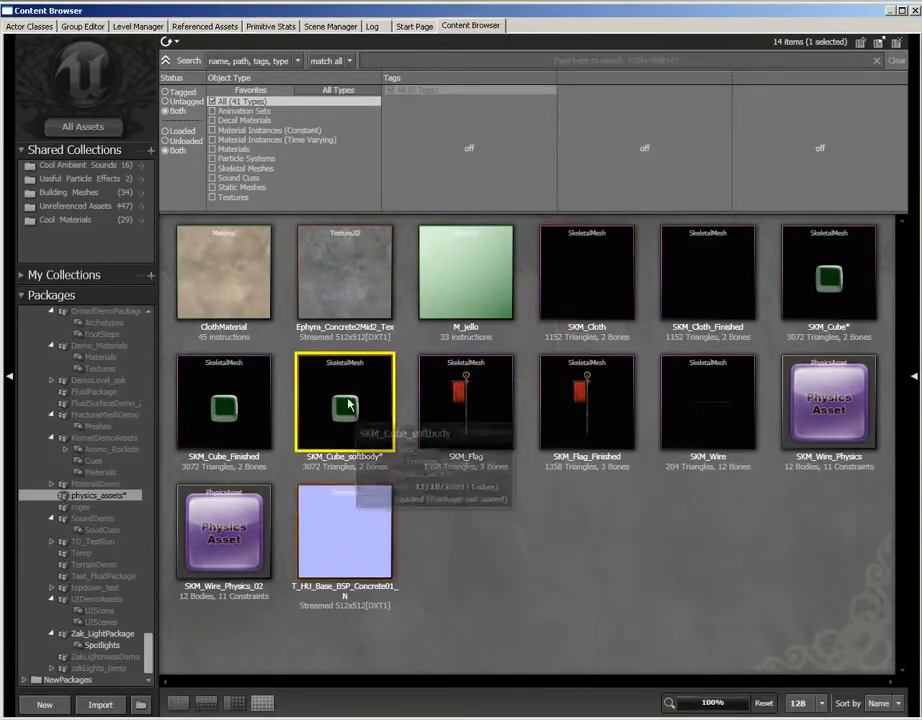
Step: Add a SkeletalMesh actor of SKM_Cube_softbody on the level's tiled floor and raise it above the ground
left_click(913, 11)
right_click(370, 530)
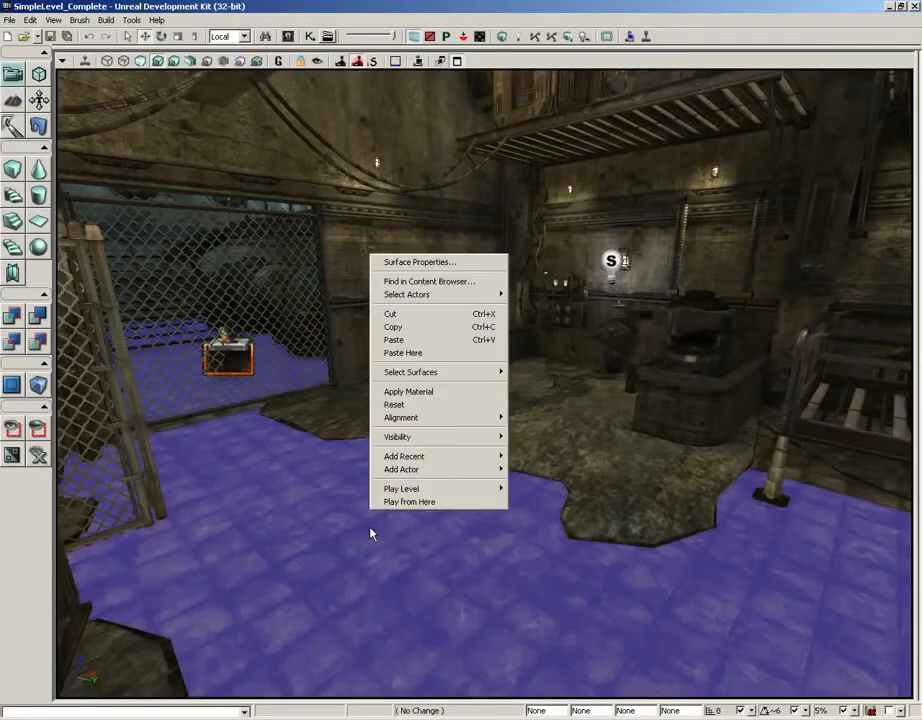
mouse_move(440, 469)
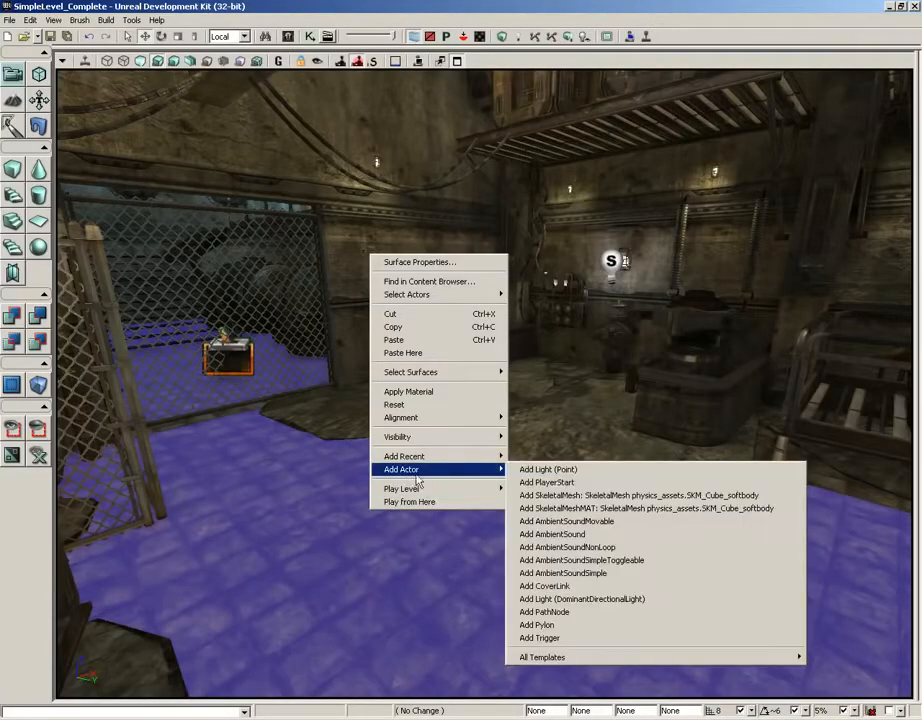
left_click(560, 495)
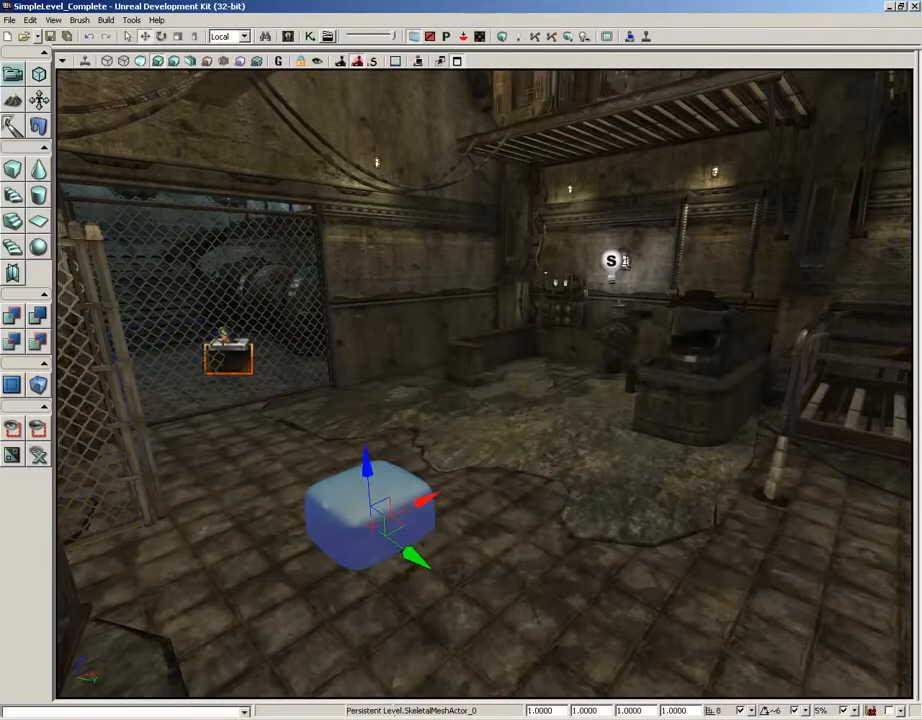
left_click_drag(366, 470, 366, 250)
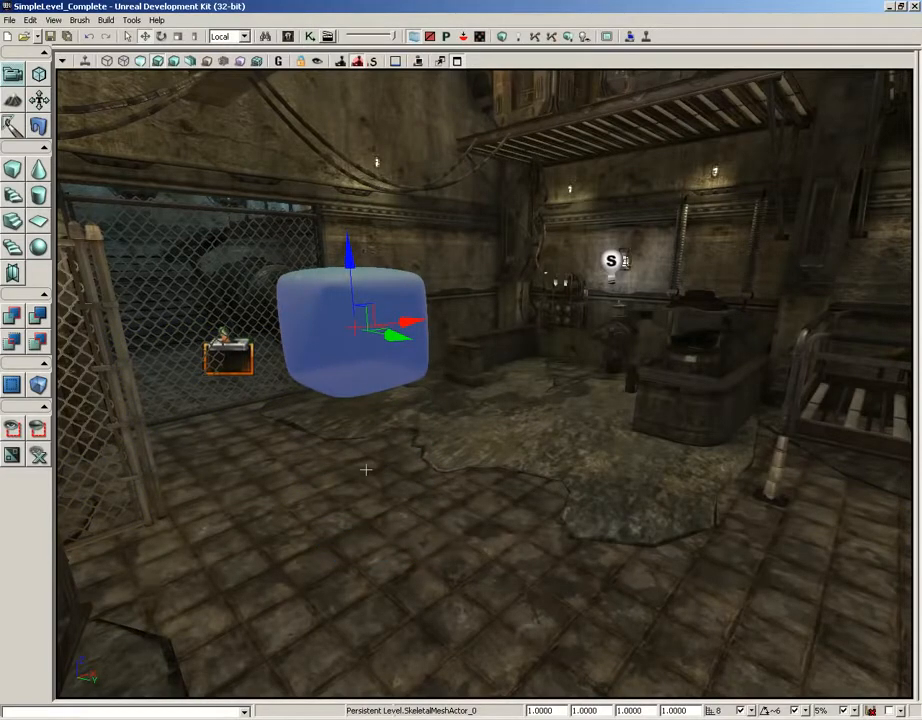
Step: Set the cube actor's Collision Type to COLLIDE_BlockWeapons
key("F4")
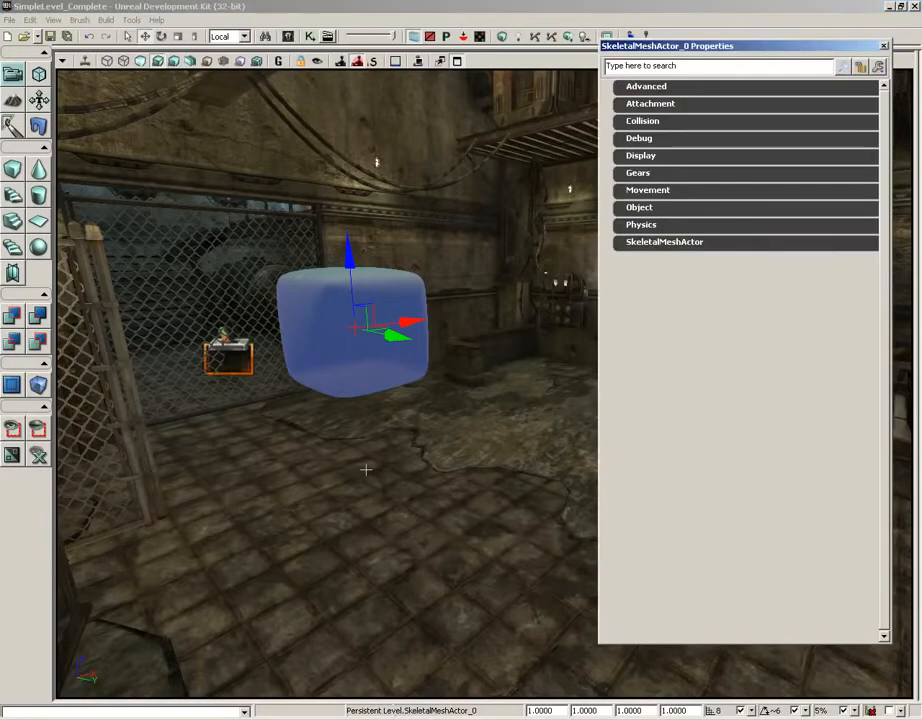
left_click(645, 122)
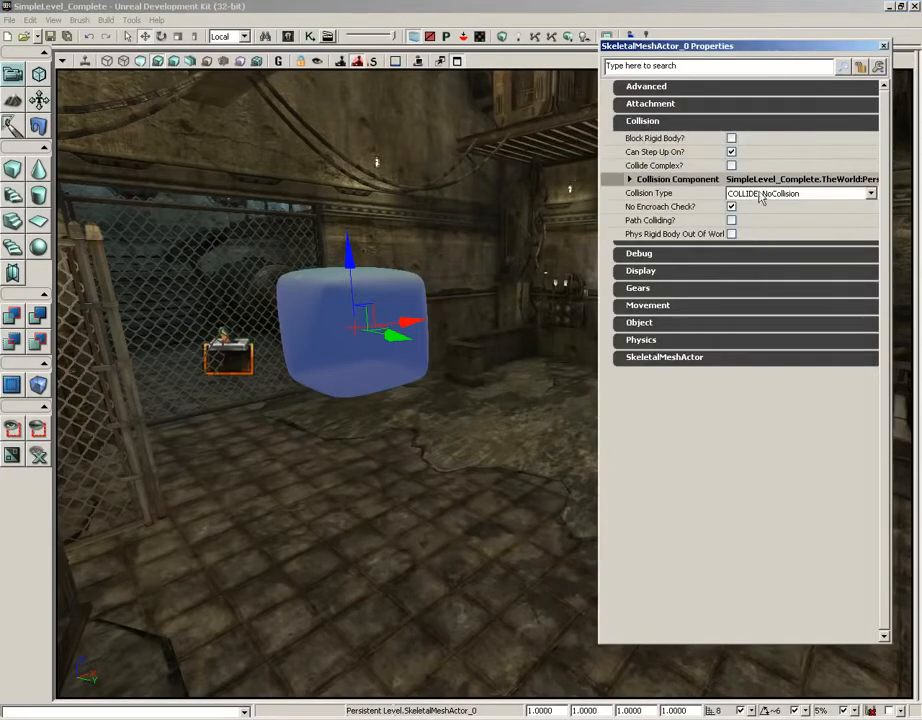
left_click(740, 193)
left_click(795, 234)
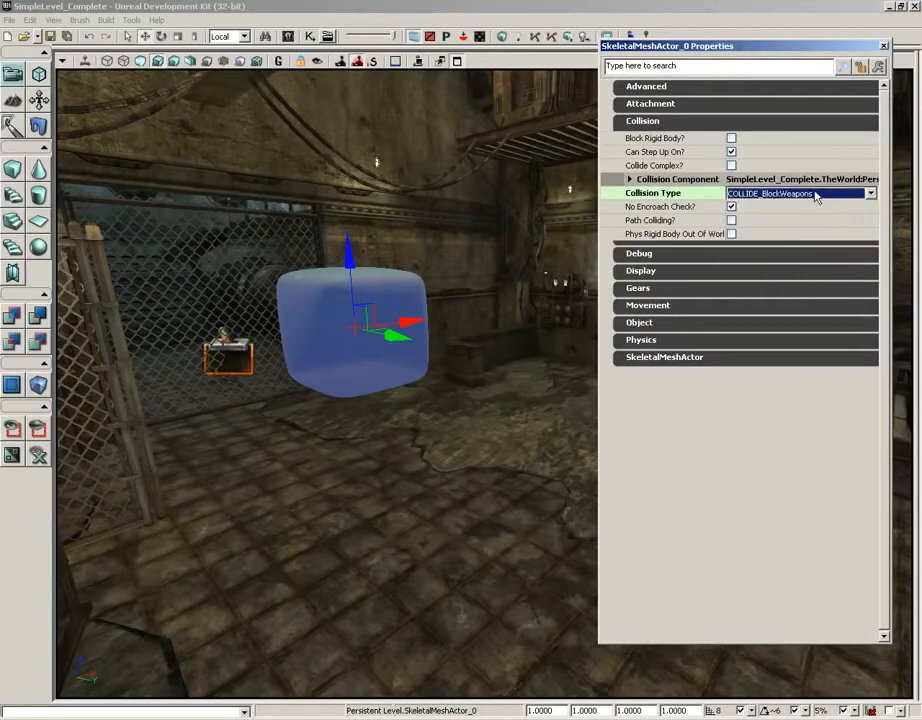
left_click(672, 123)
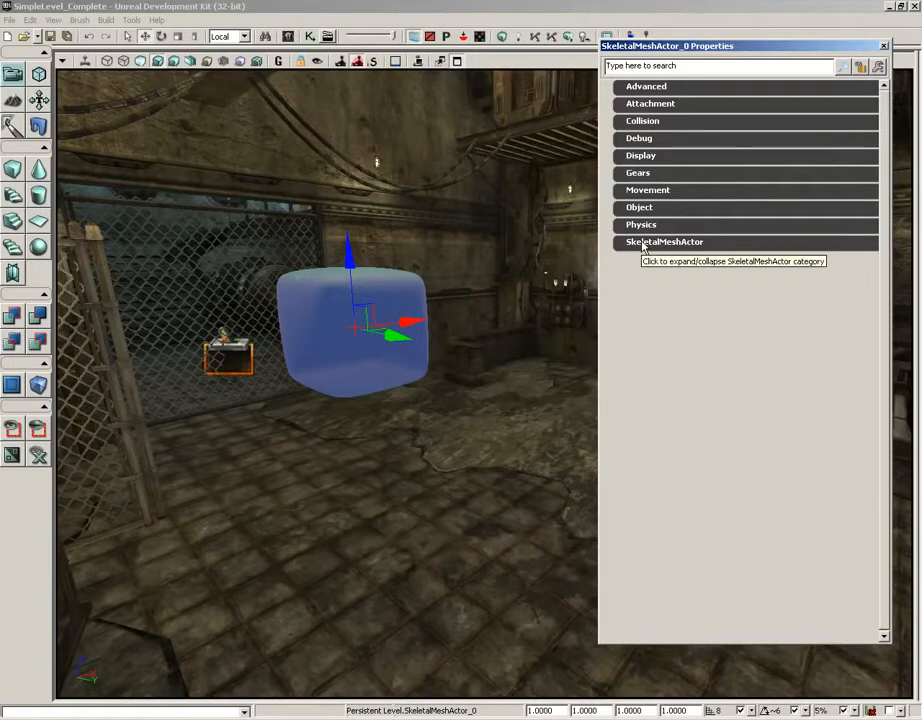
Step: Enable Soft Body Simulation and Soft Body Awake On Startup on the cube actor's Skeletal Mesh Component
left_click(643, 243)
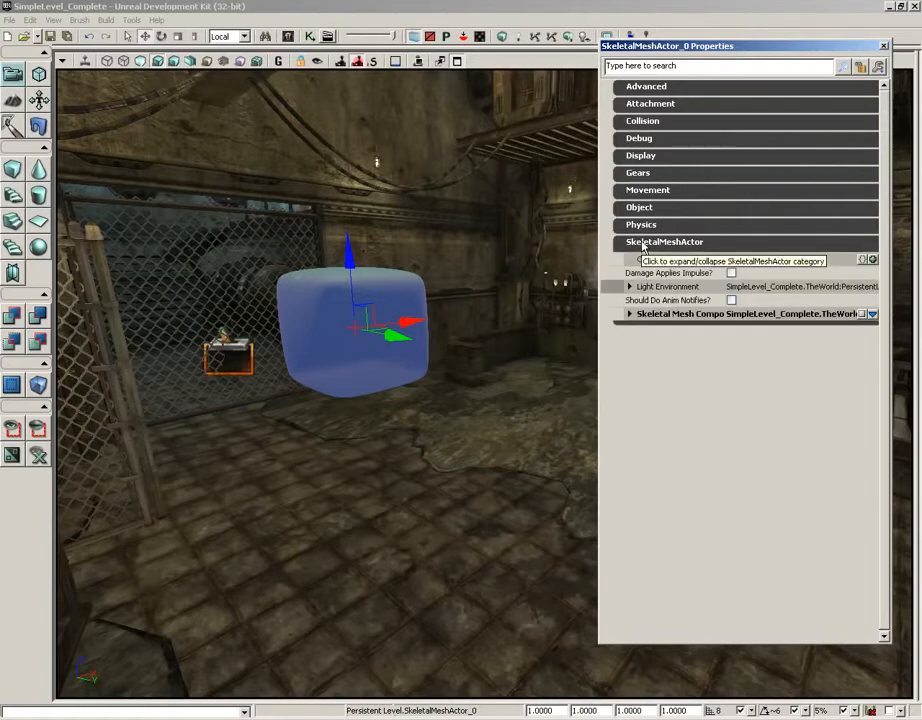
left_click(629, 314)
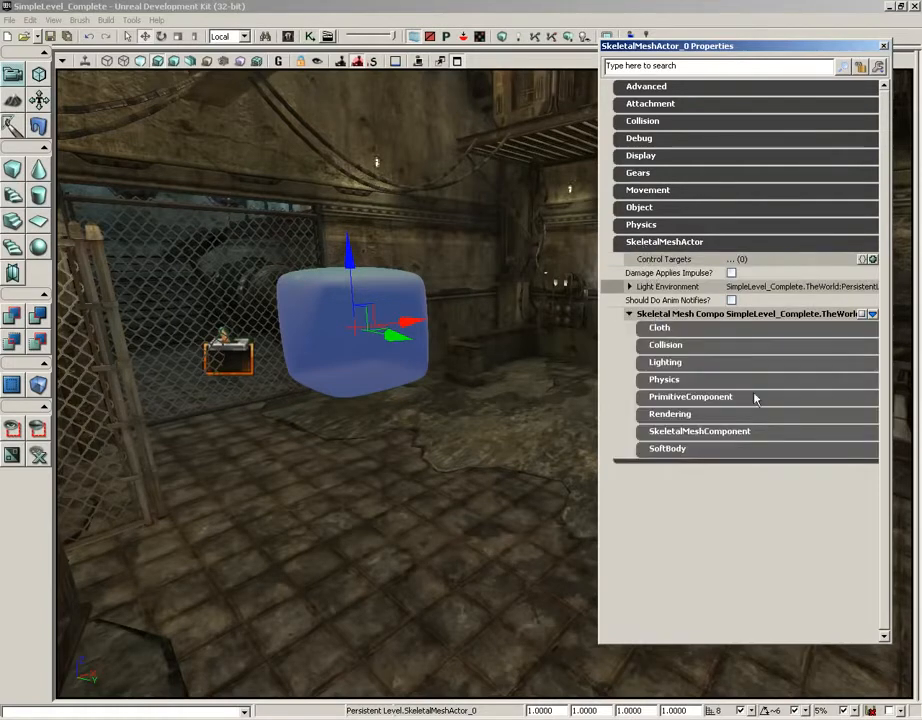
left_click(680, 452)
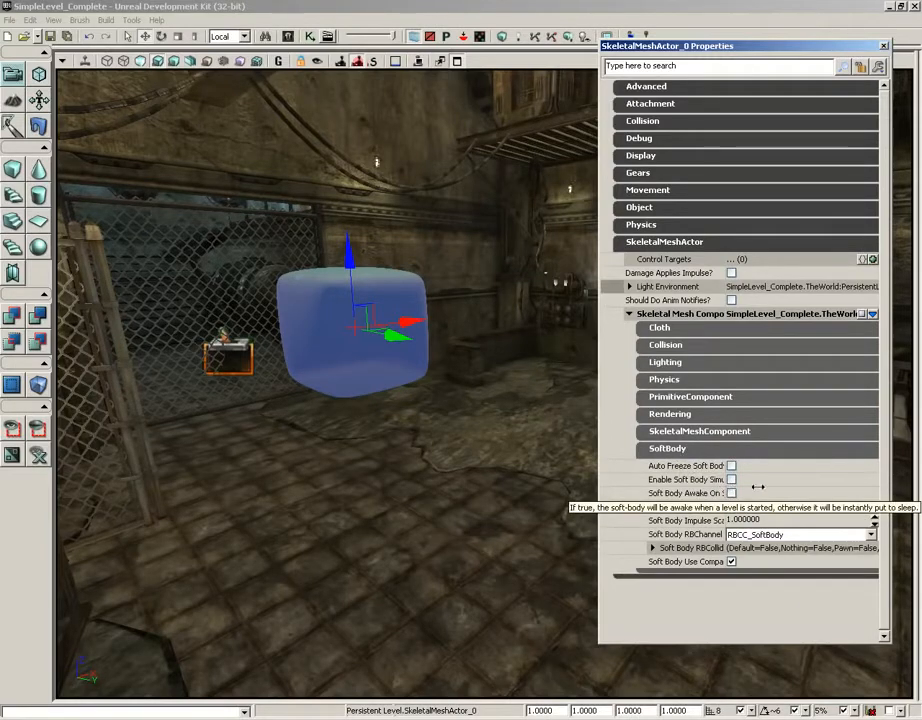
left_click_drag(763, 487, 764, 487)
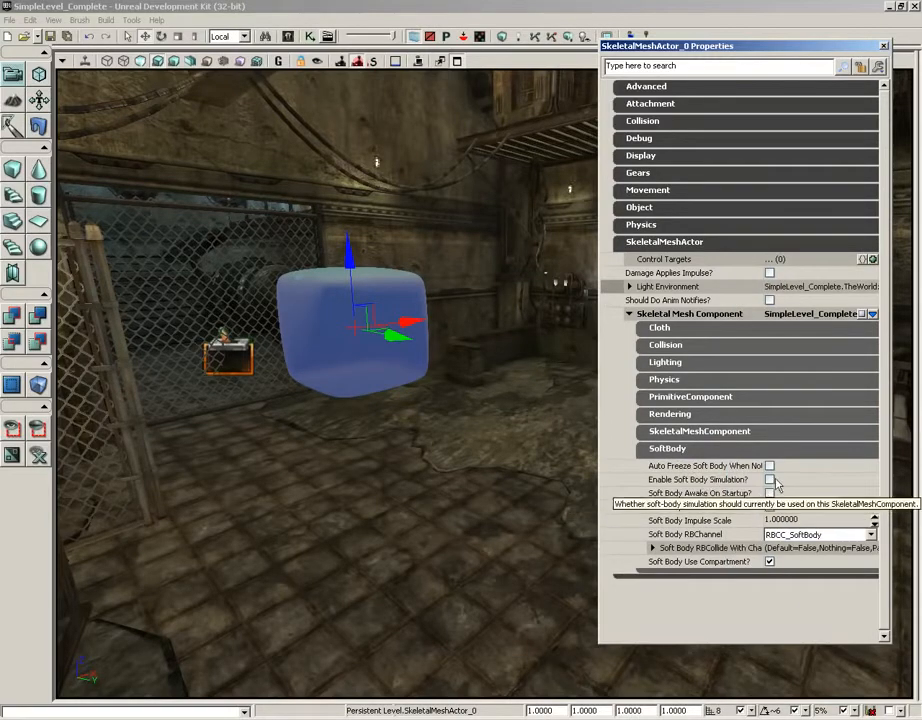
left_click(769, 479)
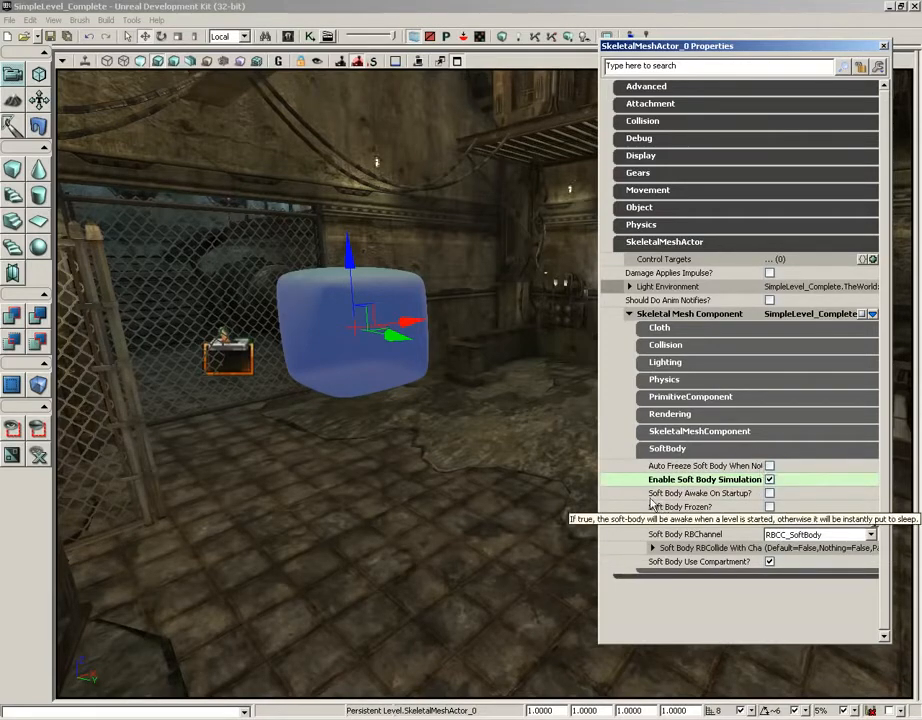
left_click(769, 493)
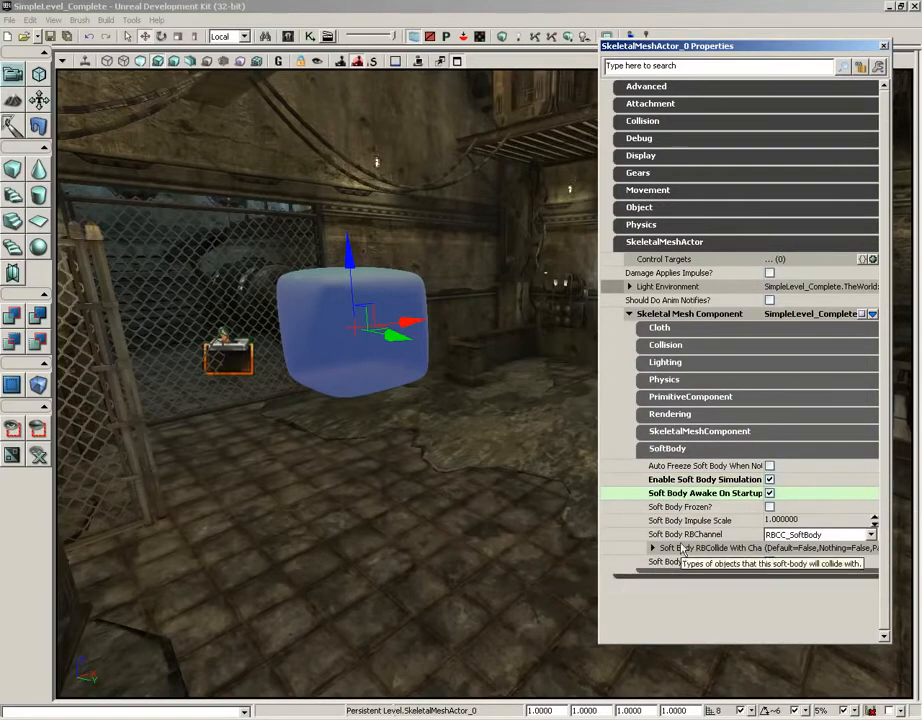
Step: Make the soft body collide with the Default and Gameplay Physics channels, and close the actor's properties
left_click(665, 551)
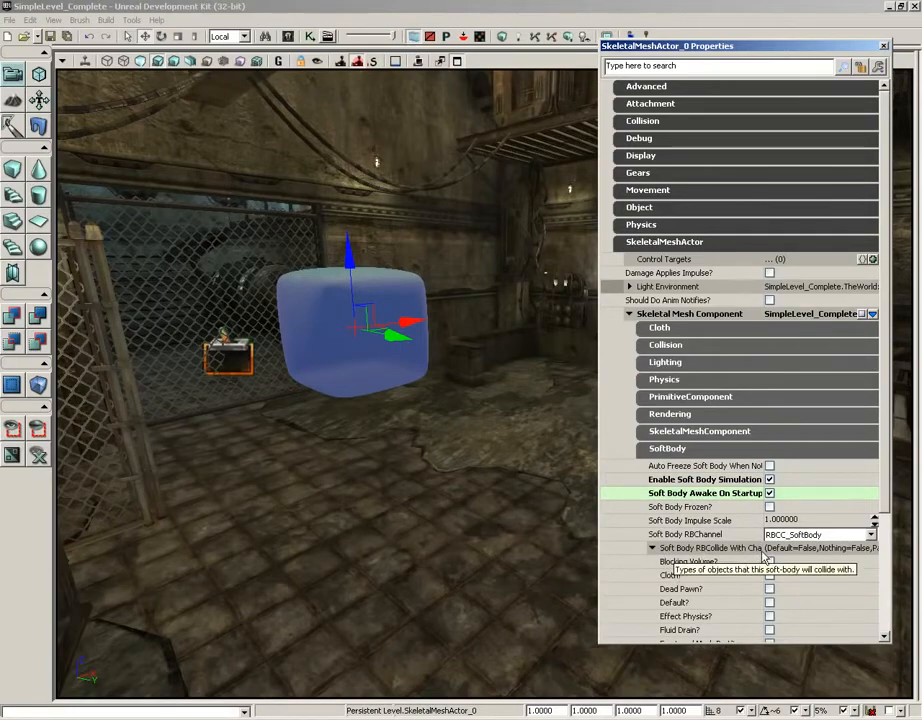
scroll(845, 532, "down", 5)
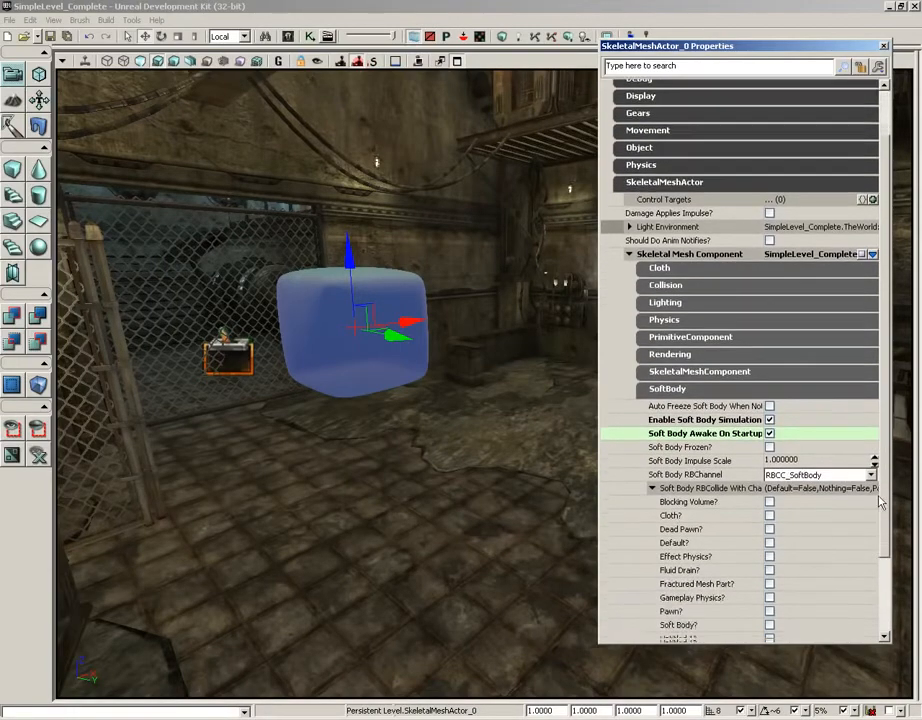
left_click(769, 474)
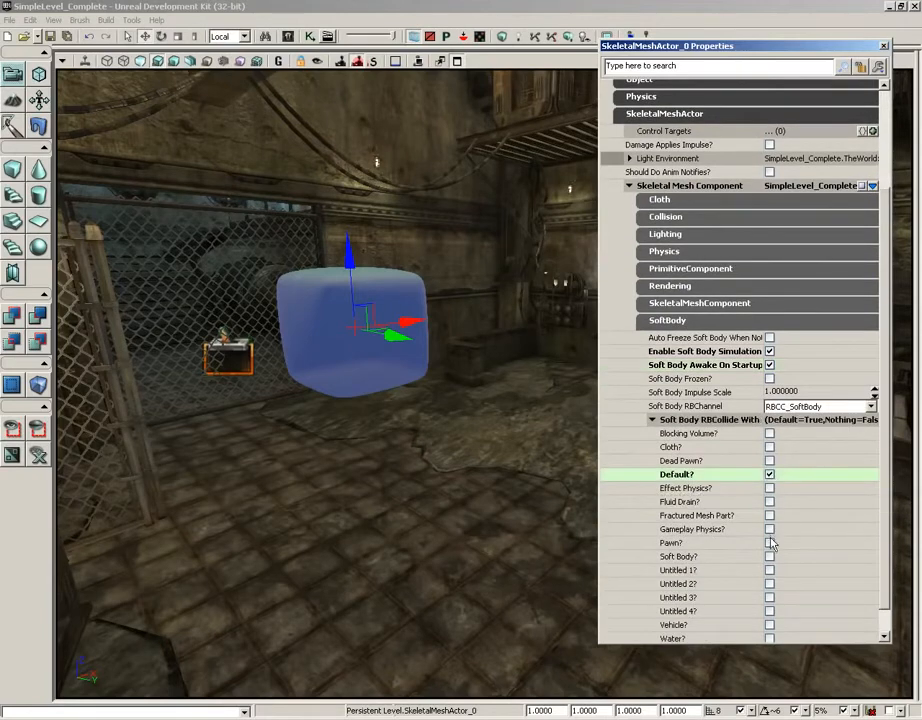
left_click(769, 530)
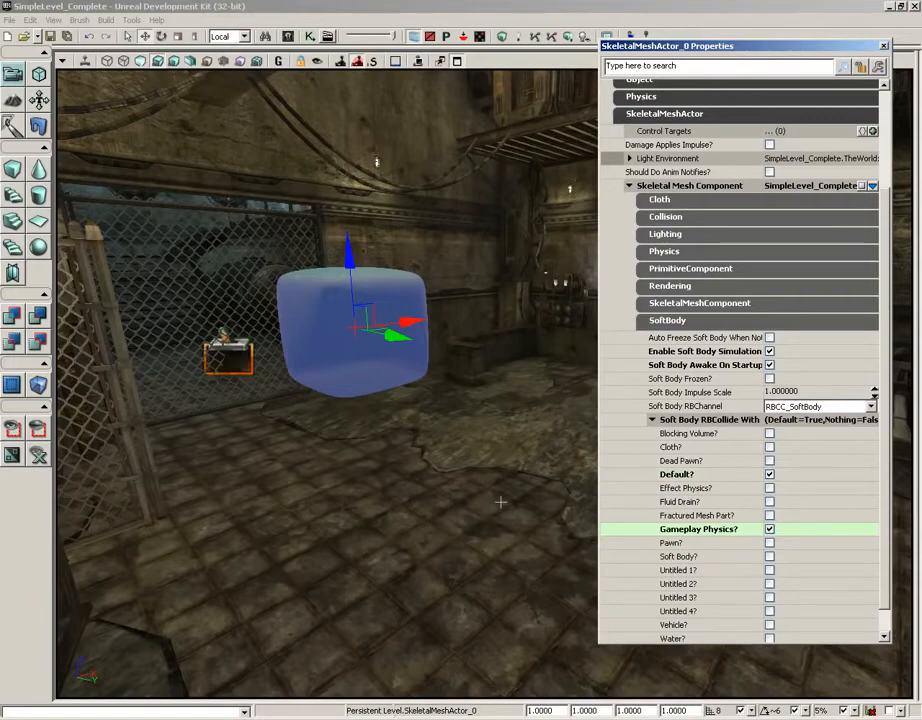
left_click(884, 46)
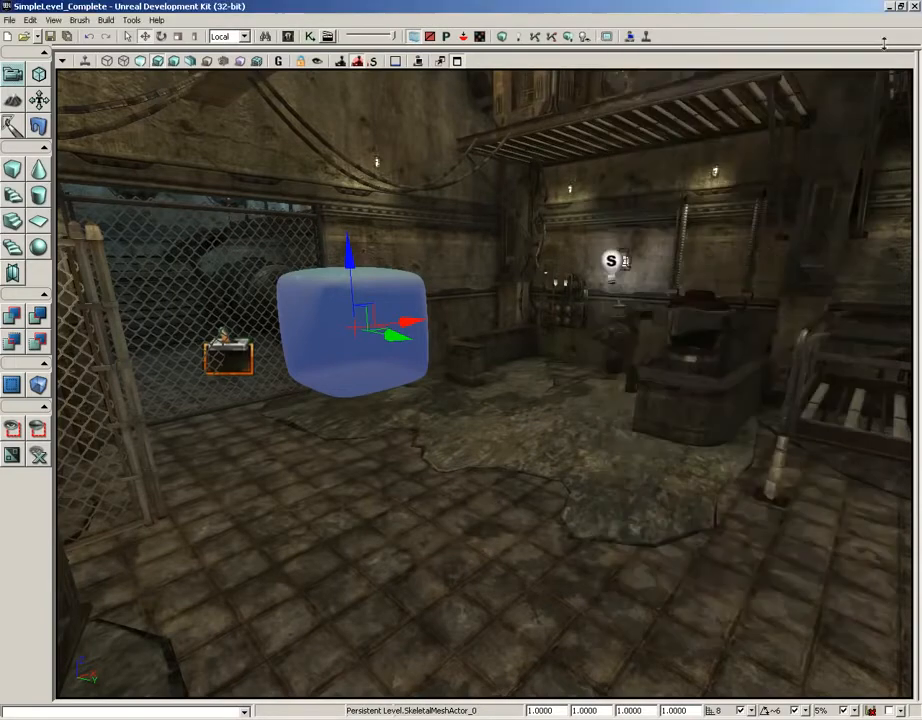
Step: Select the uppermost stacked crate and find its static mesh in the Content Browser
left_click_drag(647, 420, 638, 463)
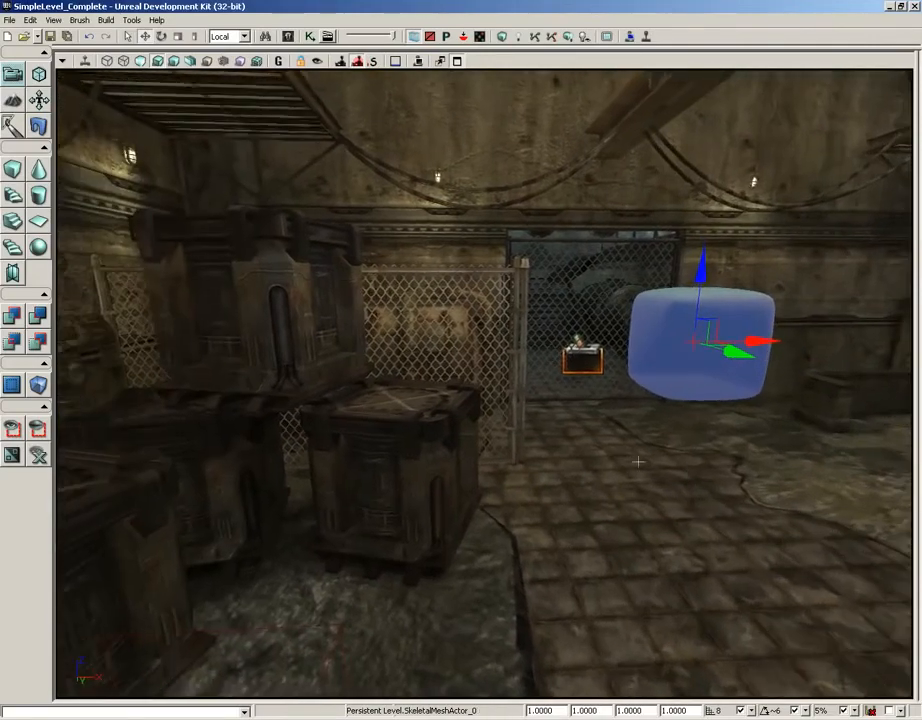
left_click(249, 290)
left_click_drag(512, 420, 490, 430)
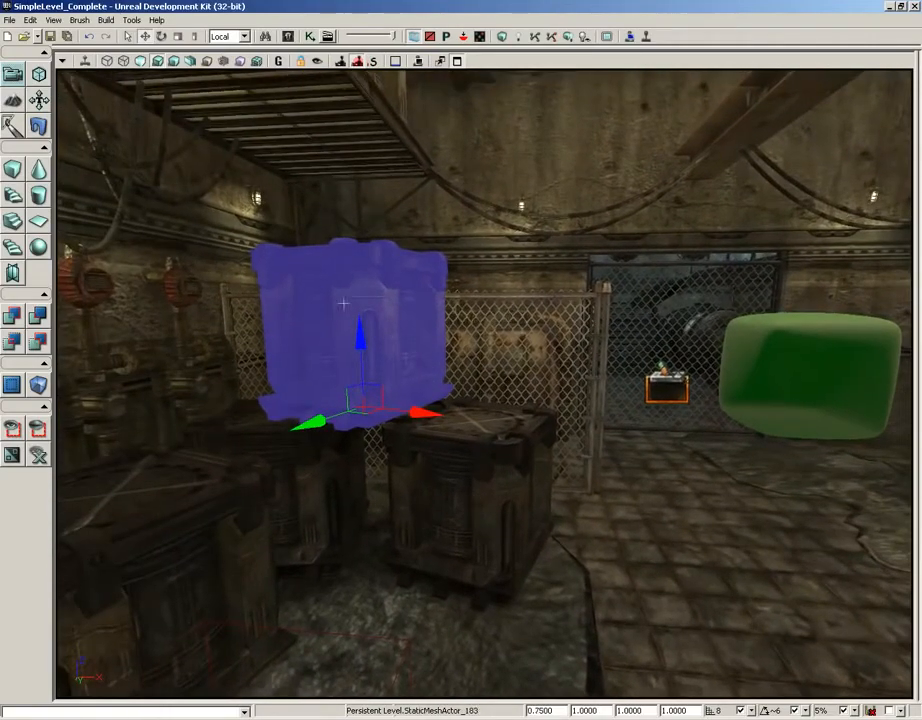
right_click(350, 308)
left_click(360, 314)
left_click(911, 11)
Step: Replace the selected crate with a RigidBody actor of the S_LT_Mech_SM_Cratebox02a static mesh
right_click(358, 271)
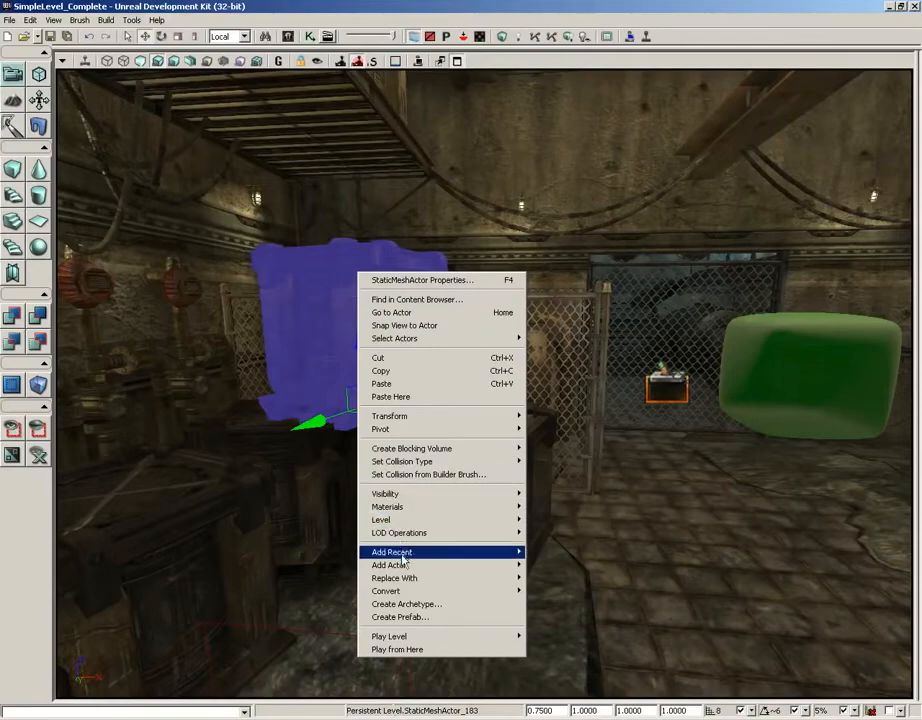
mouse_move(405, 578)
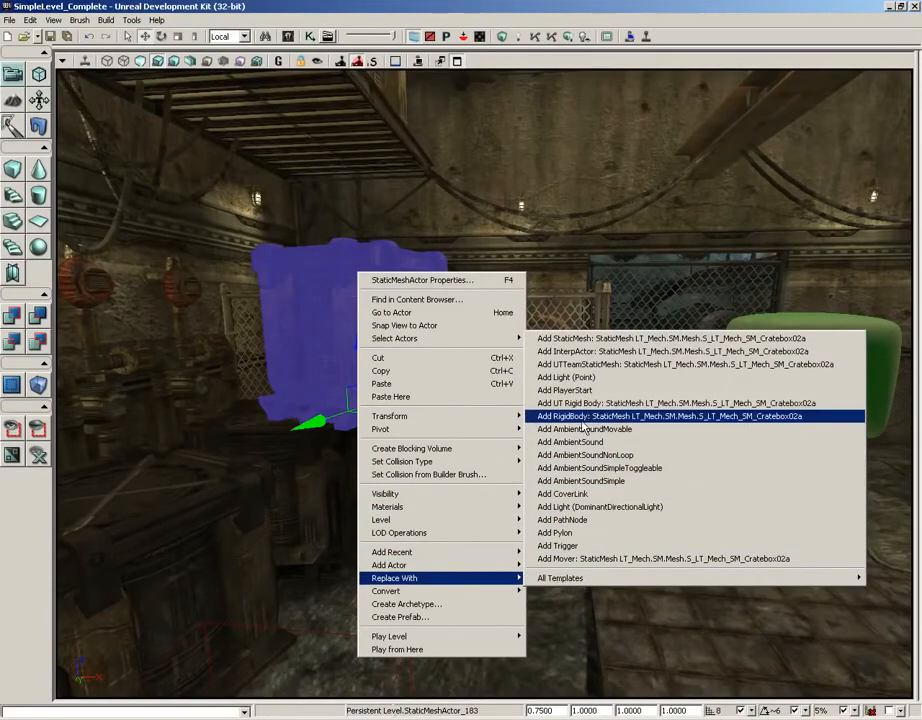
left_click(621, 416)
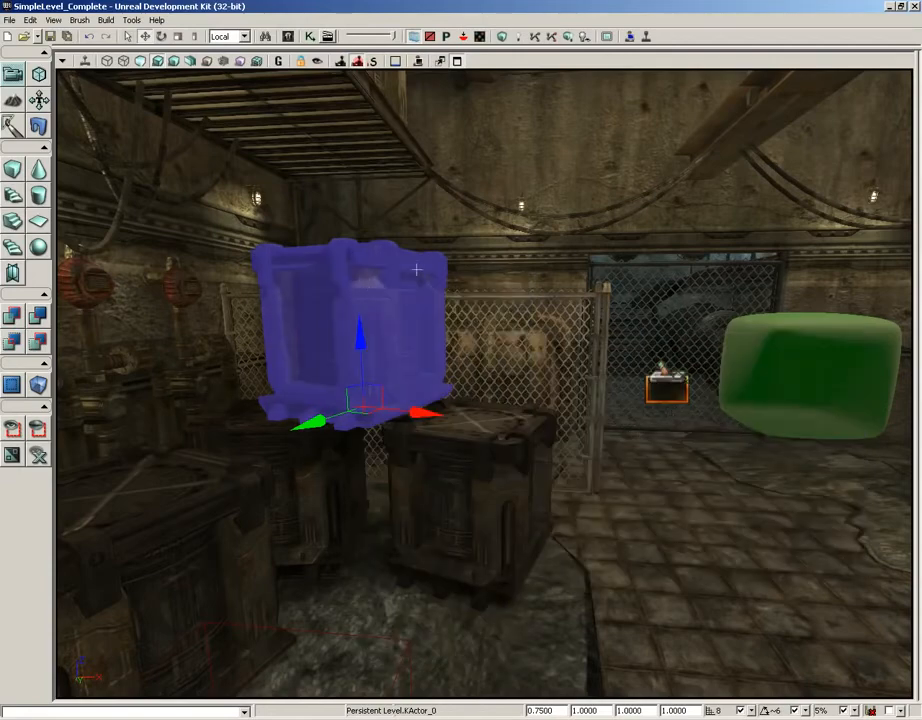
Step: Play the level in the editor and move up to the jello cube and the rigid-body crate to test their physics
left_click_drag(633, 485, 685, 624)
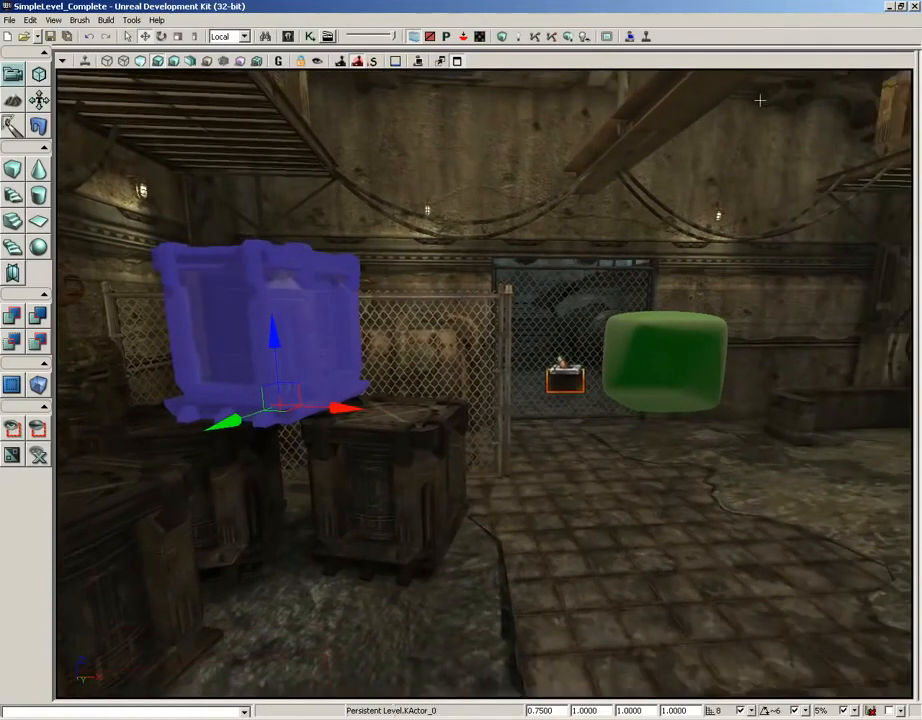
left_click(644, 36)
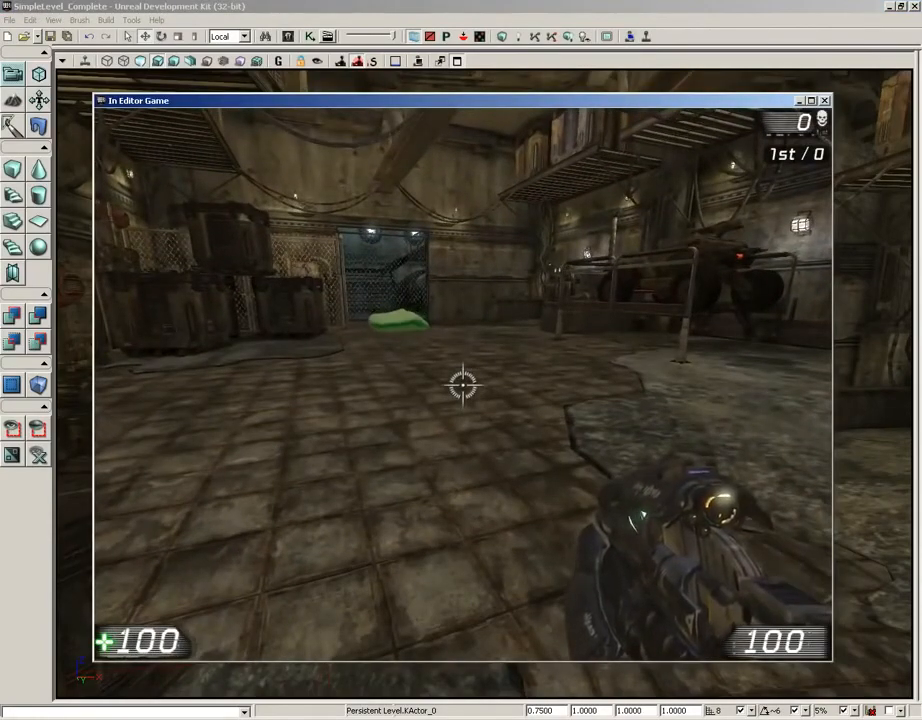
key("w")
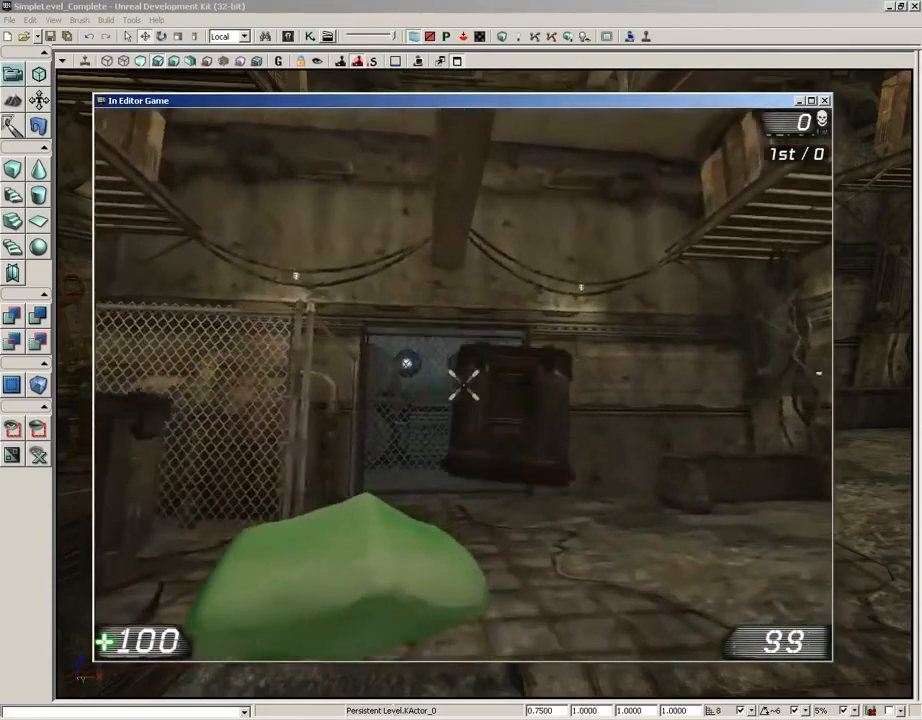
key("w")
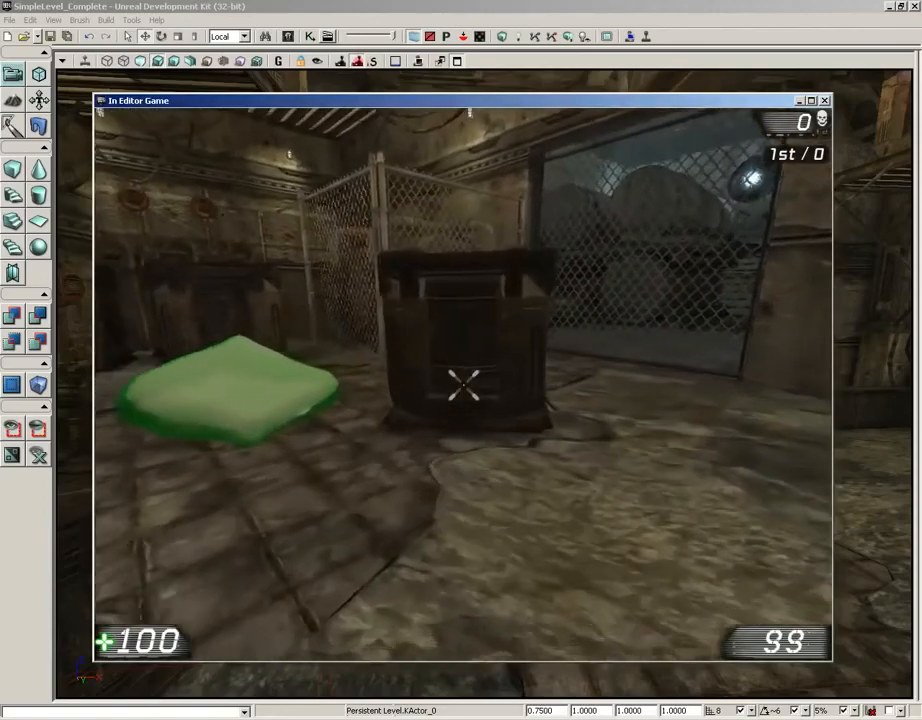